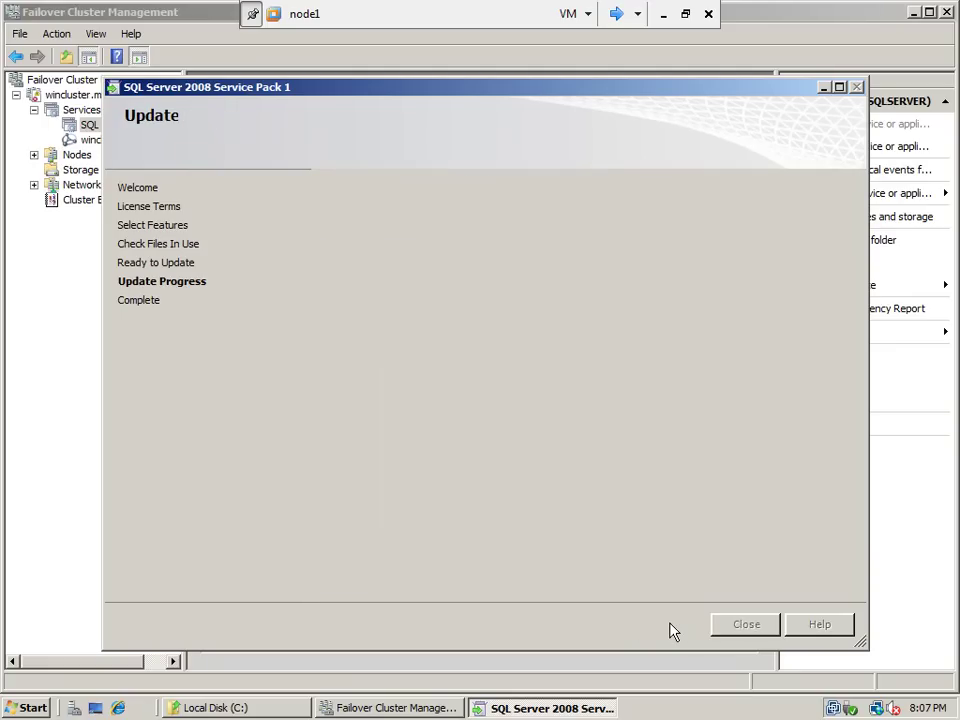
Close the Service Pack 1 update wizard and enable node1 as a possible owner of the DEVSQLCLU network name resource.
{"action": "left_click", "coordinate": [745, 625]}
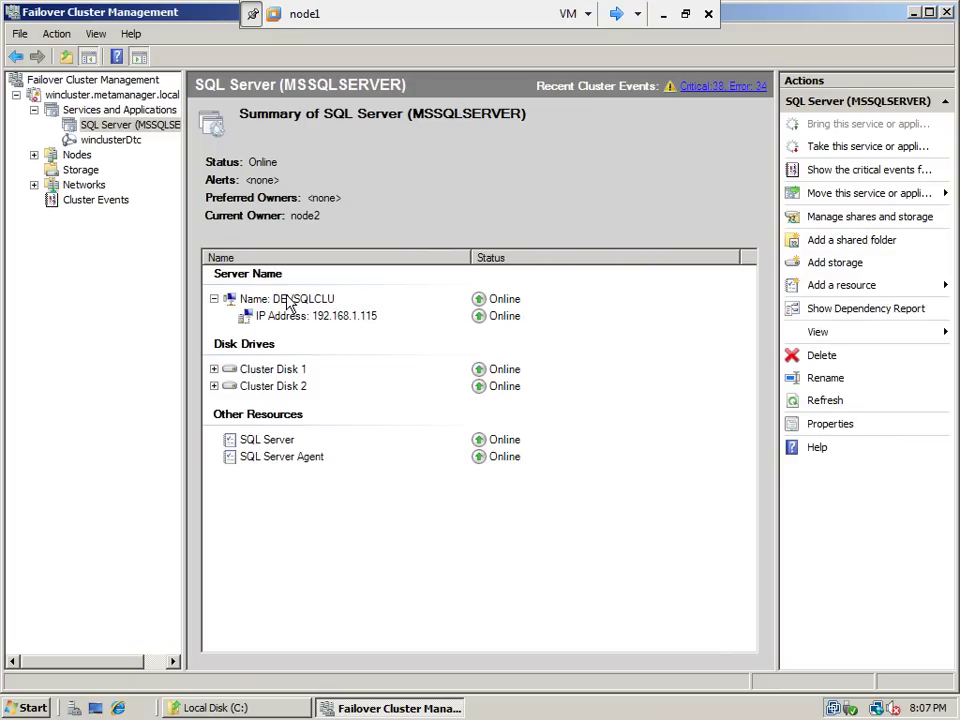
{"action": "left_click", "coordinate": [288, 303]}
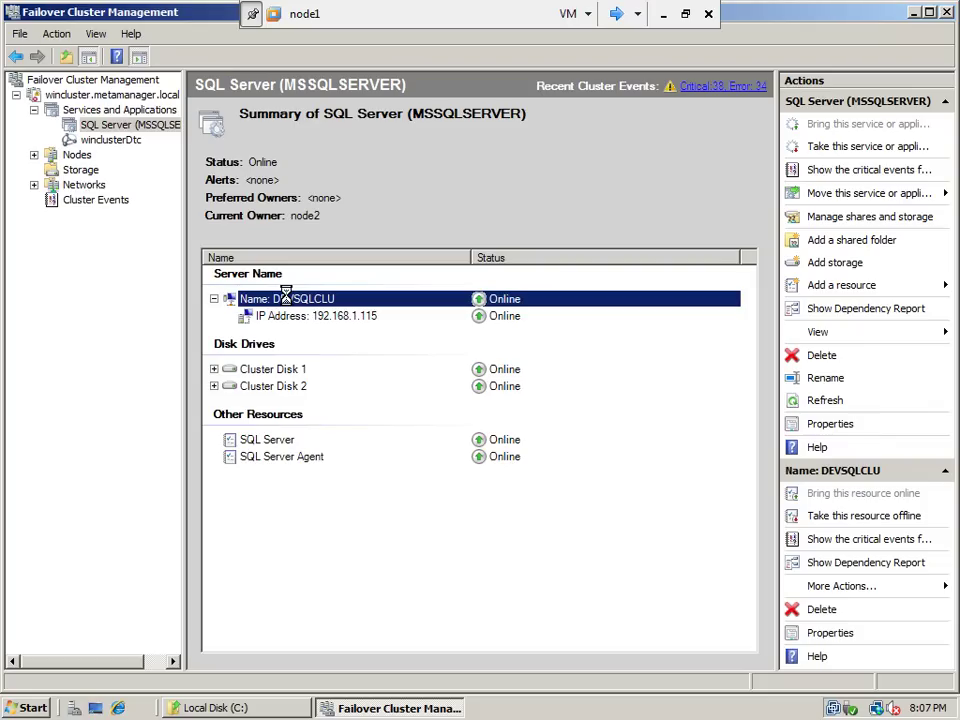
{"action": "right_click", "coordinate": [286, 297]}
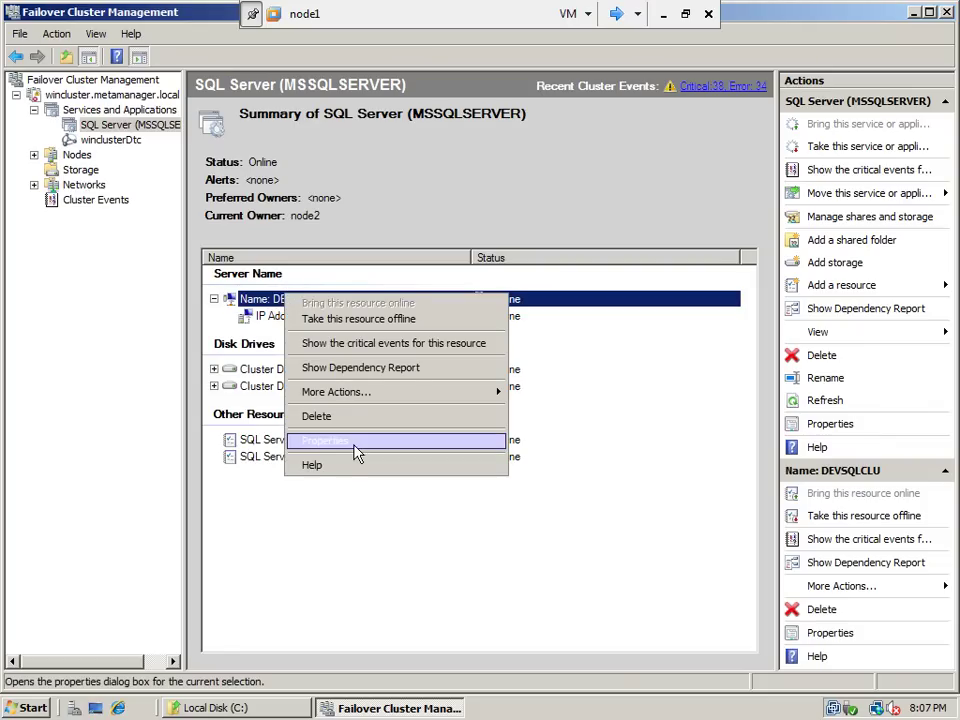
{"action": "left_click", "coordinate": [355, 445]}
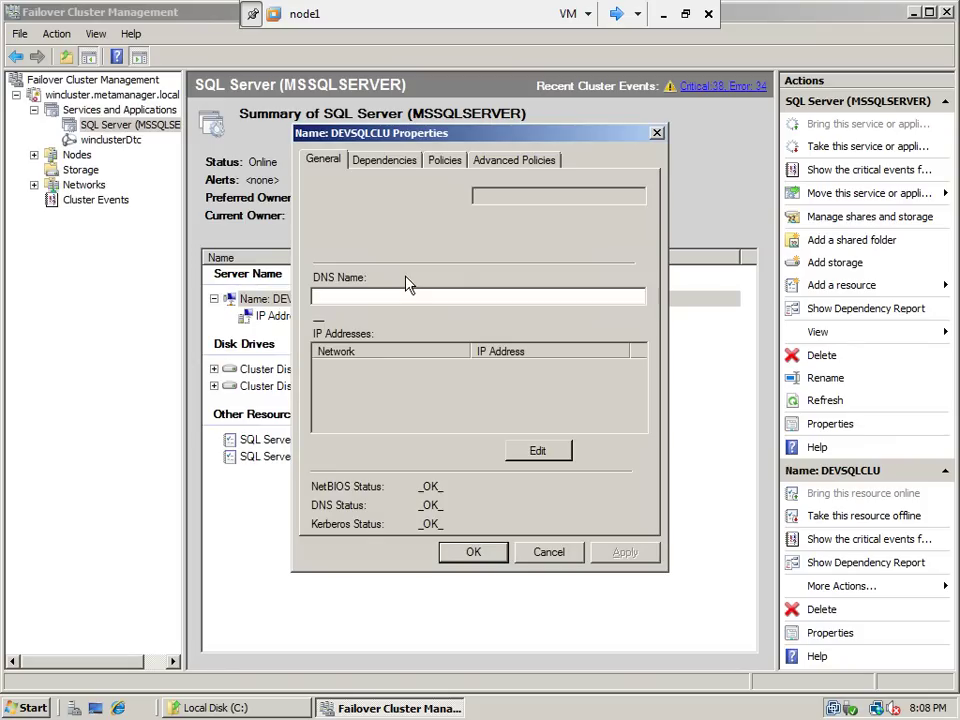
{"action": "left_click", "coordinate": [510, 162]}
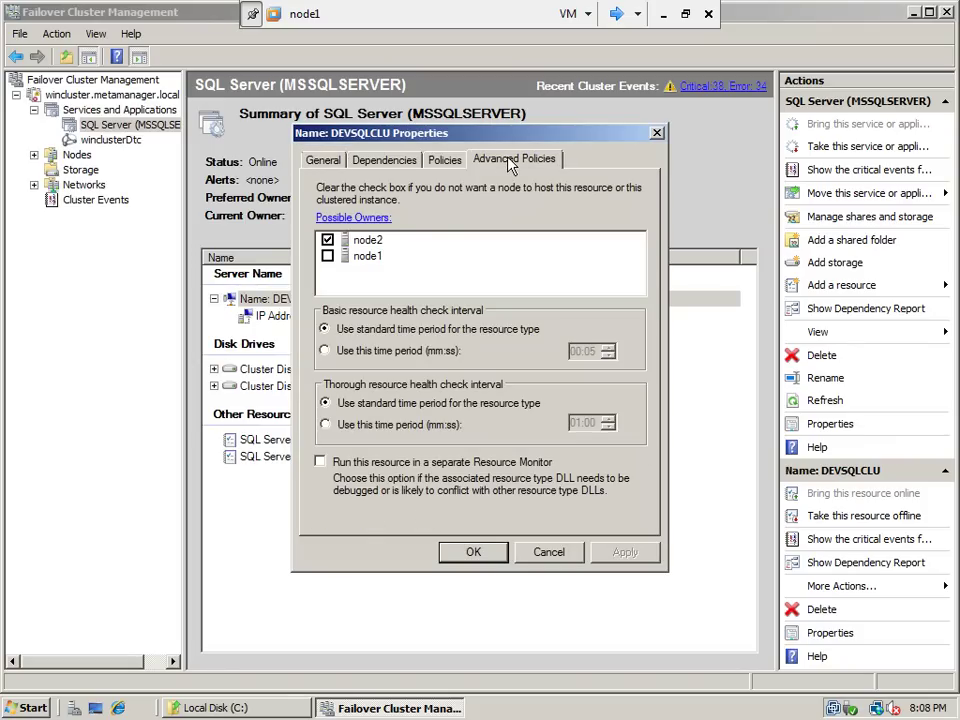
{"action": "left_click", "coordinate": [328, 257]}
{"action": "left_click", "coordinate": [620, 555]}
{"action": "left_click", "coordinate": [473, 552]}
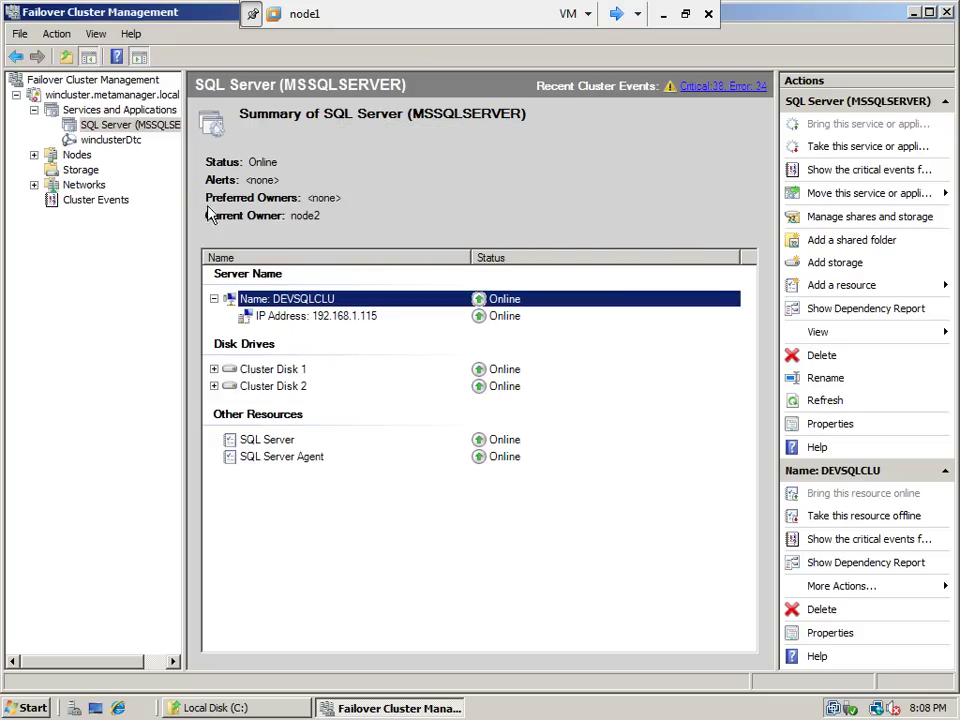
Move the SQL Server (MSSQLSERVER) clustered service to node1 and confirm the move.
{"action": "left_click", "coordinate": [120, 133]}
{"action": "right_click", "coordinate": [120, 133]}
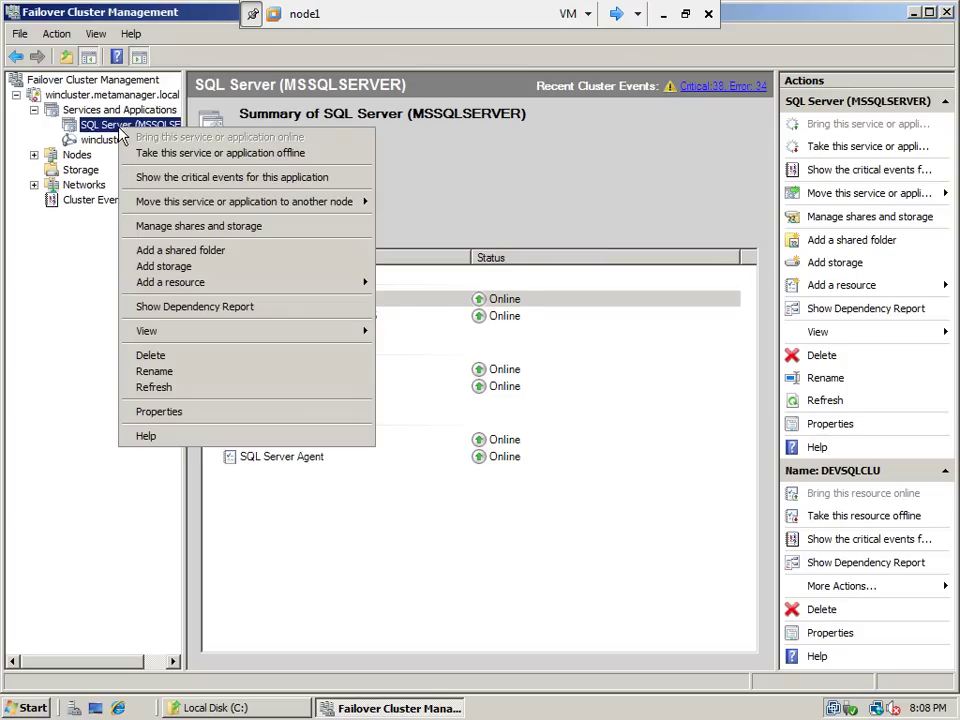
{"action": "left_click", "coordinate": [95, 127]}
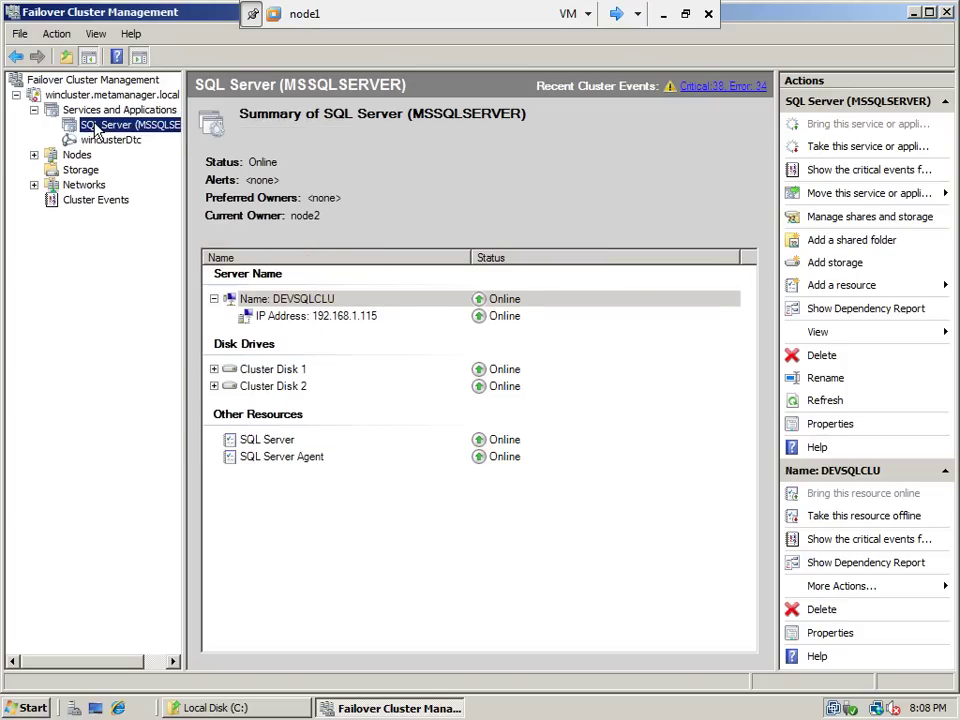
{"action": "left_click", "coordinate": [97, 128]}
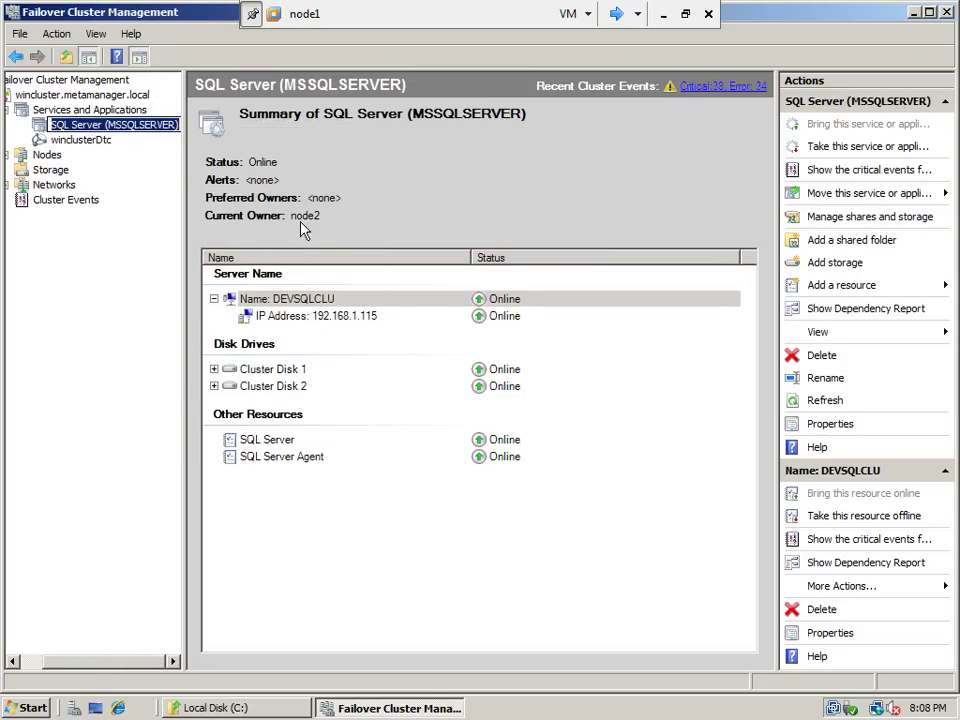
{"action": "key", "text": "Tab"}
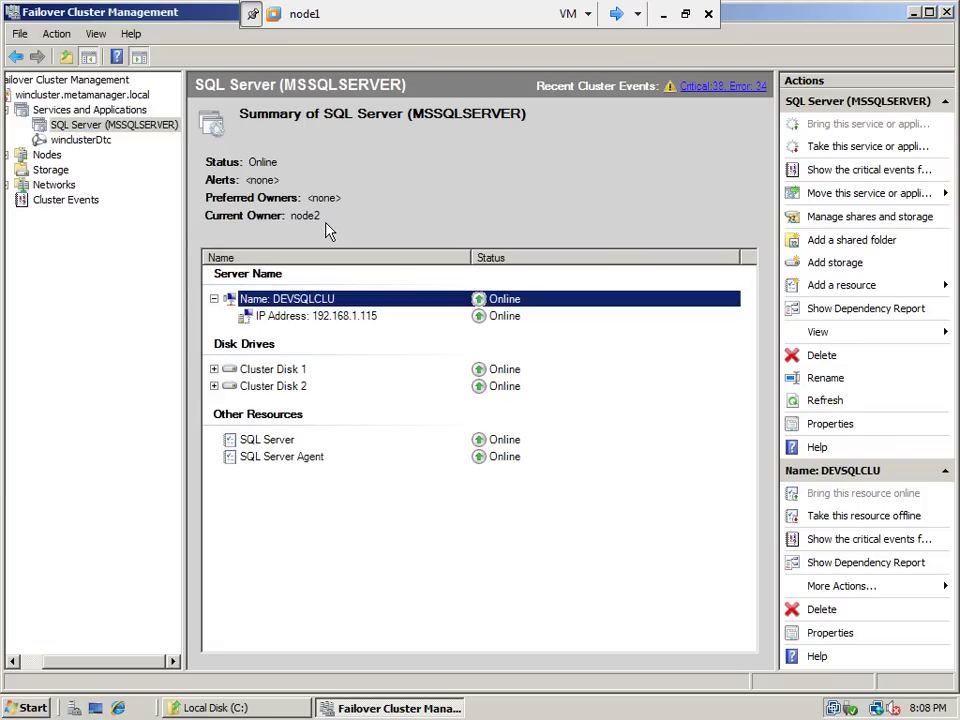
{"action": "right_click", "coordinate": [118, 130]}
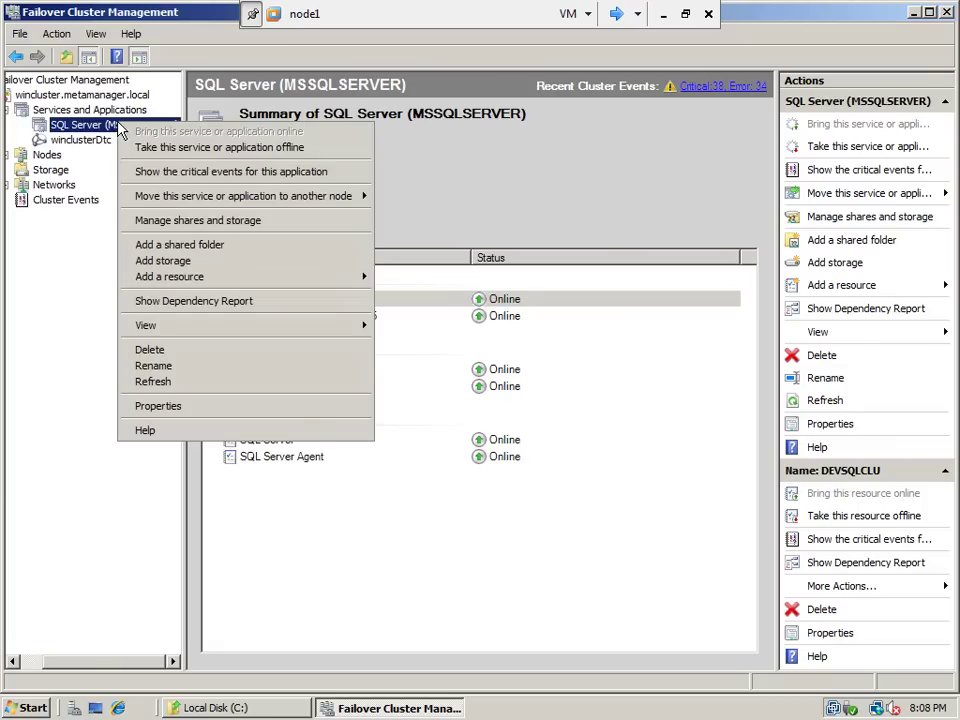
{"action": "mouse_move", "coordinate": [341, 199]}
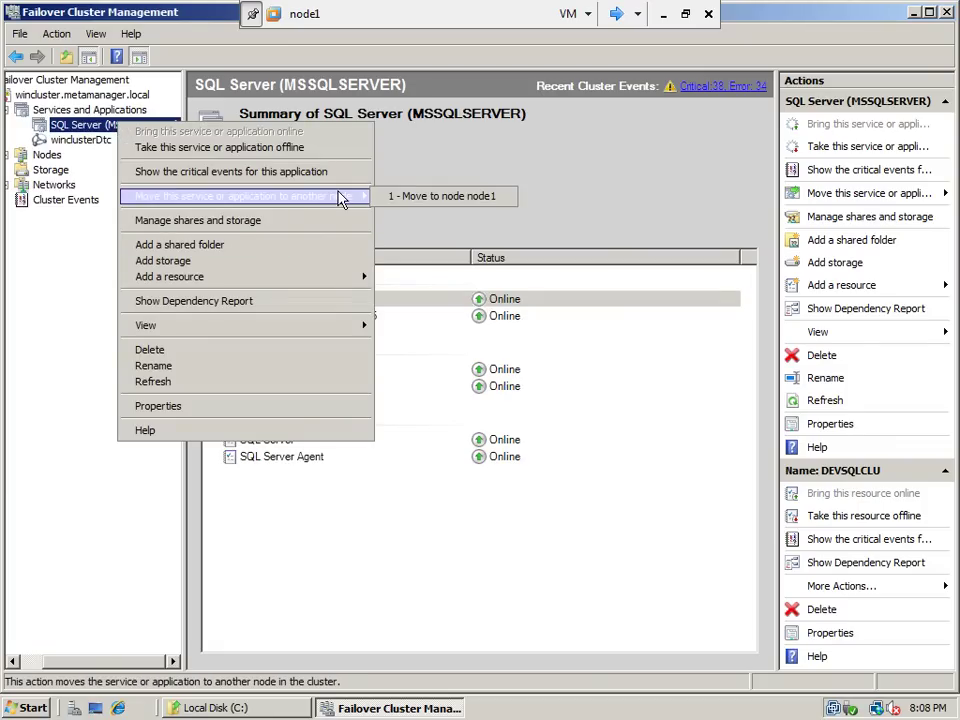
{"action": "left_click", "coordinate": [407, 199]}
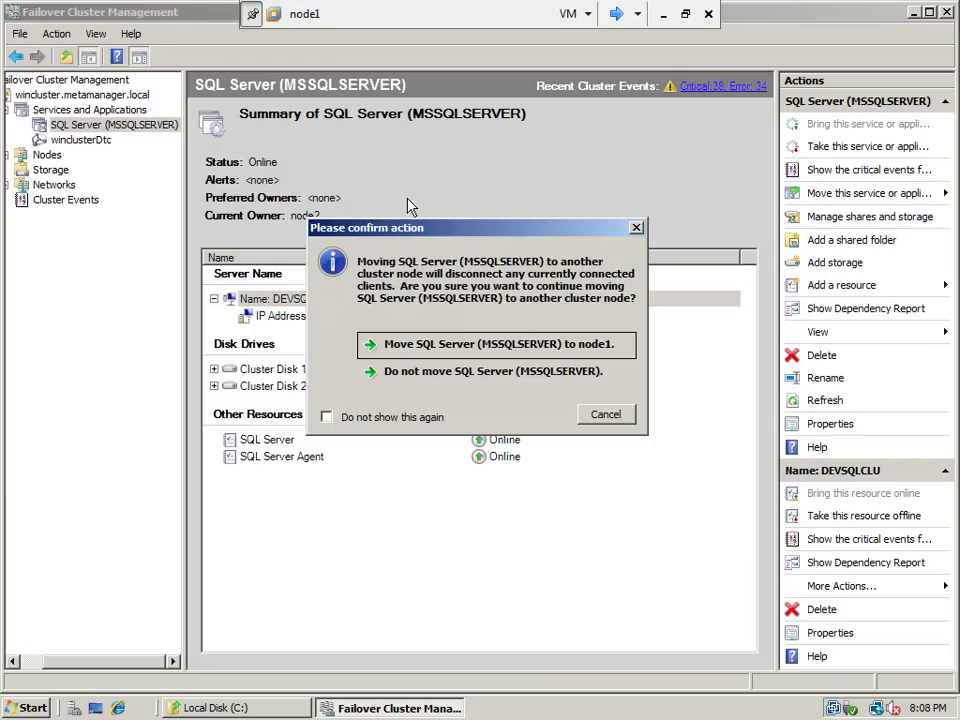
{"action": "left_click", "coordinate": [437, 350]}
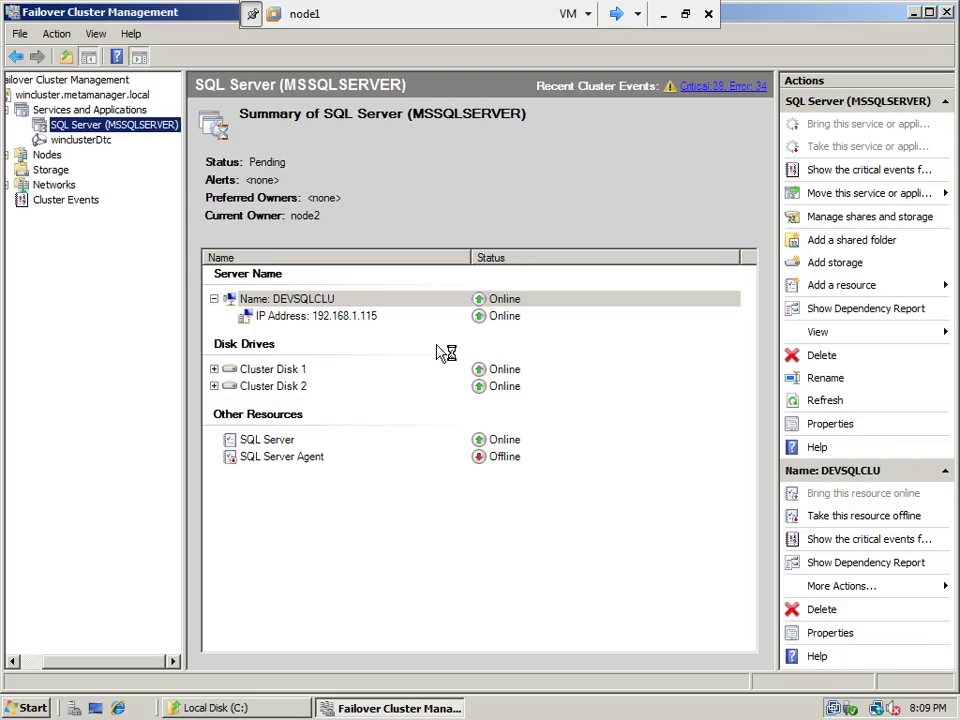
Refresh SQL Server (MSSQLSERVER) repeatedly to check its owner node and the online status of its resources.
{"action": "right_click", "coordinate": [163, 128]}
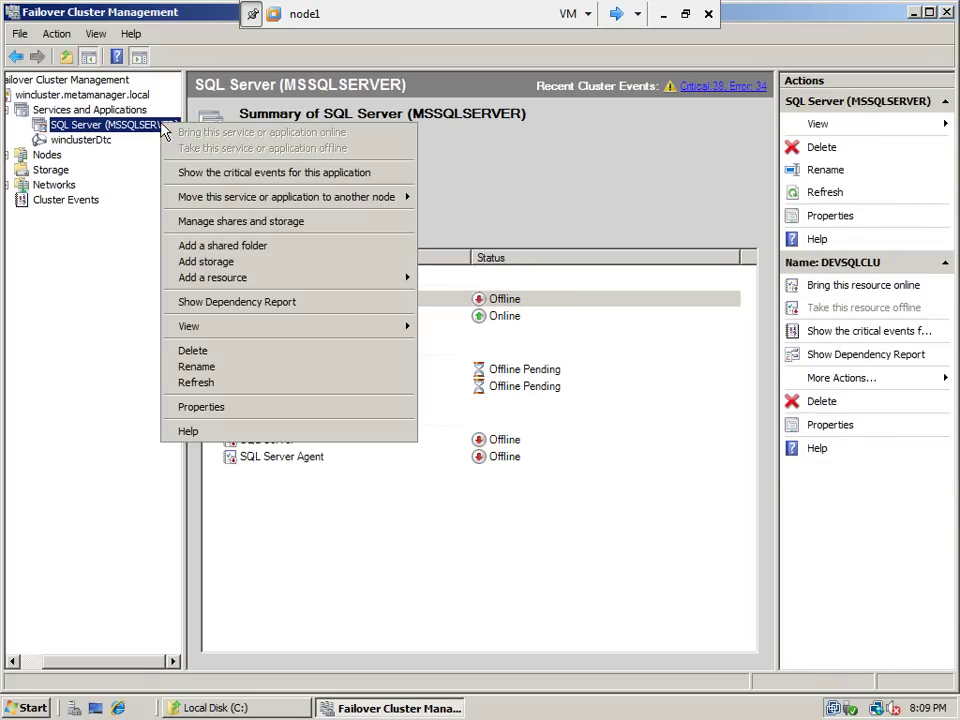
{"action": "left_click", "coordinate": [217, 387]}
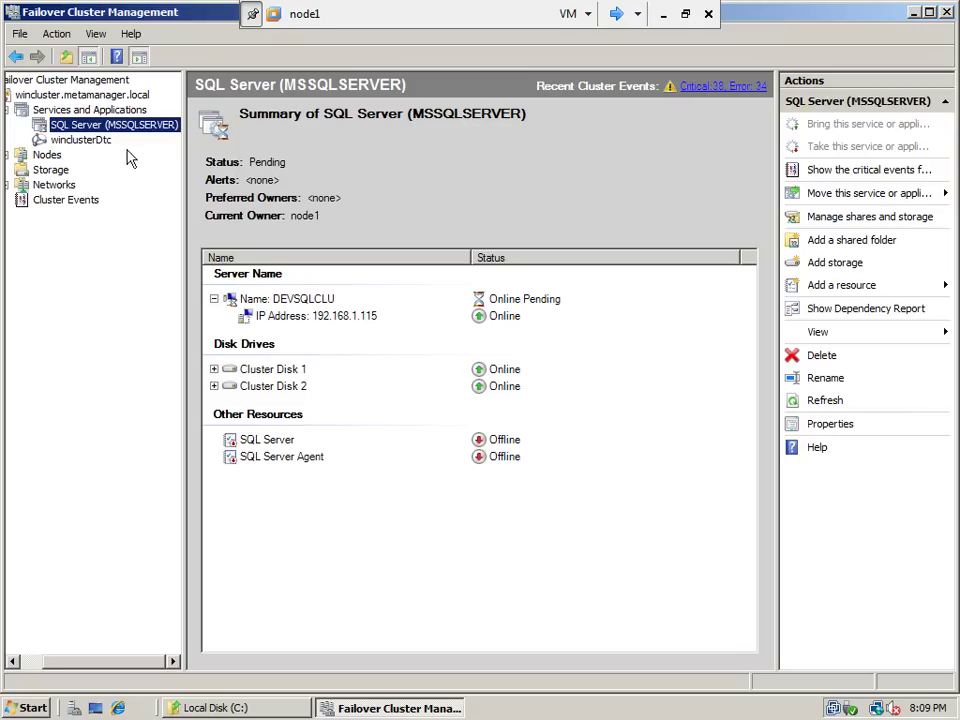
{"action": "right_click", "coordinate": [113, 129]}
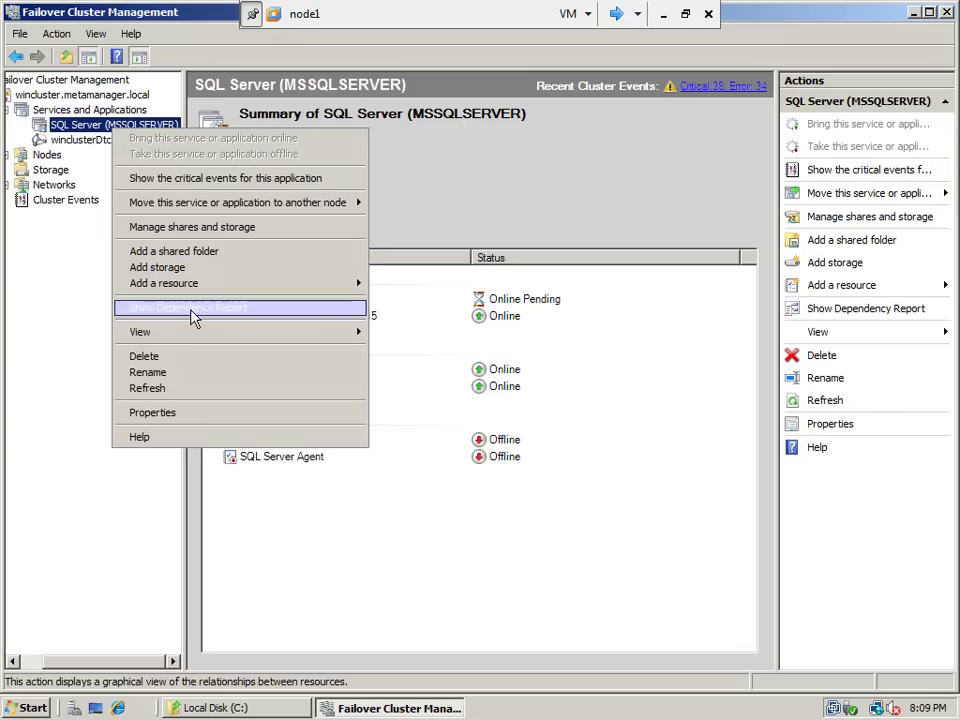
{"action": "left_click", "coordinate": [187, 418]}
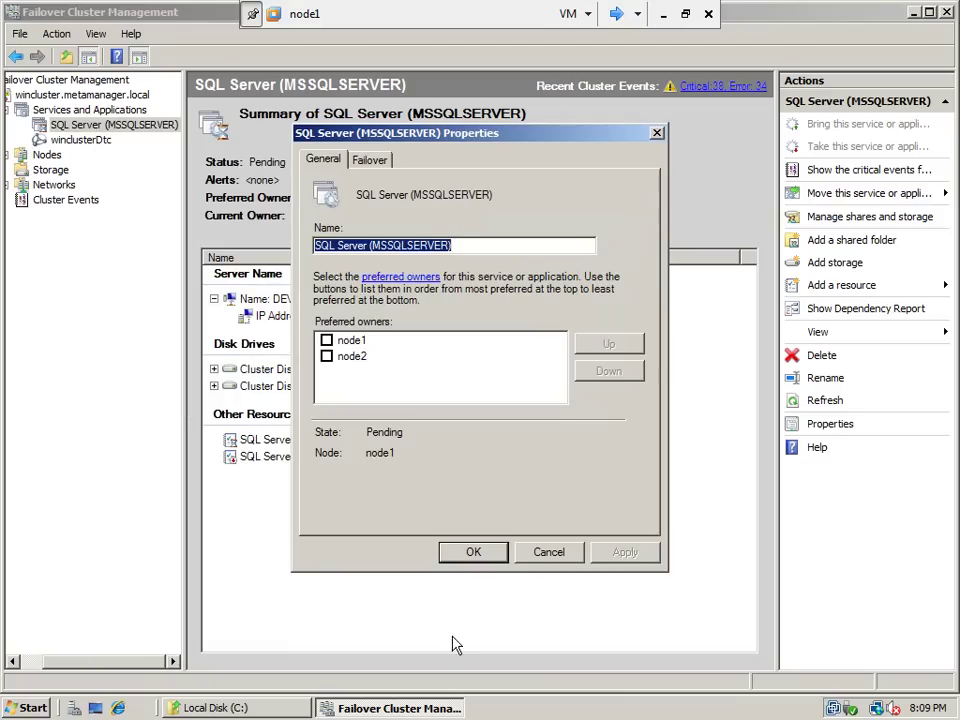
{"action": "left_click", "coordinate": [527, 551]}
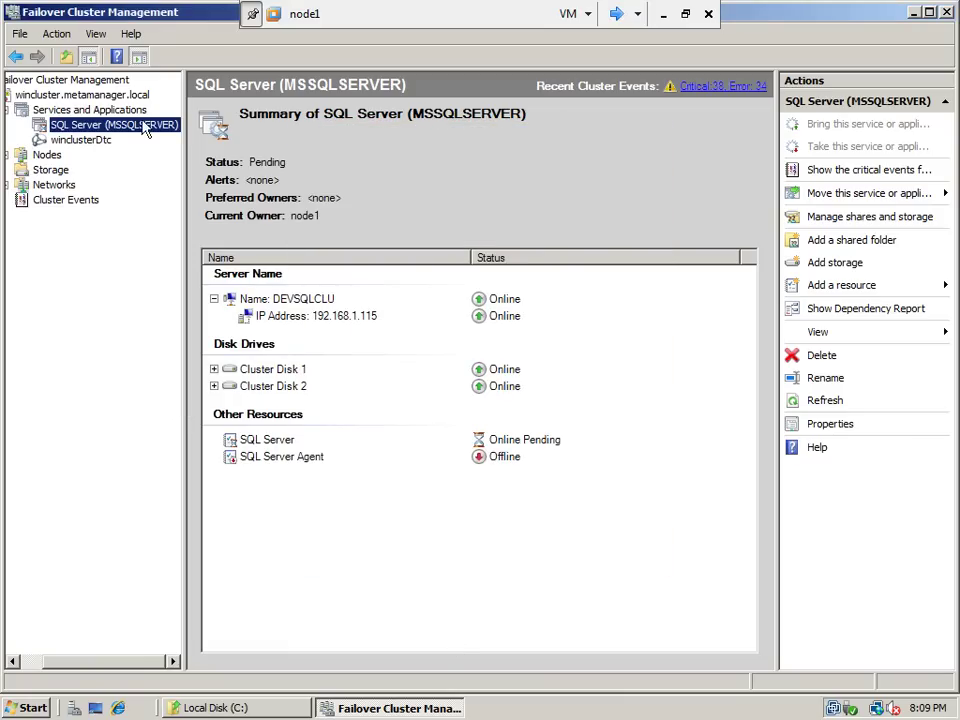
{"action": "right_click", "coordinate": [112, 128]}
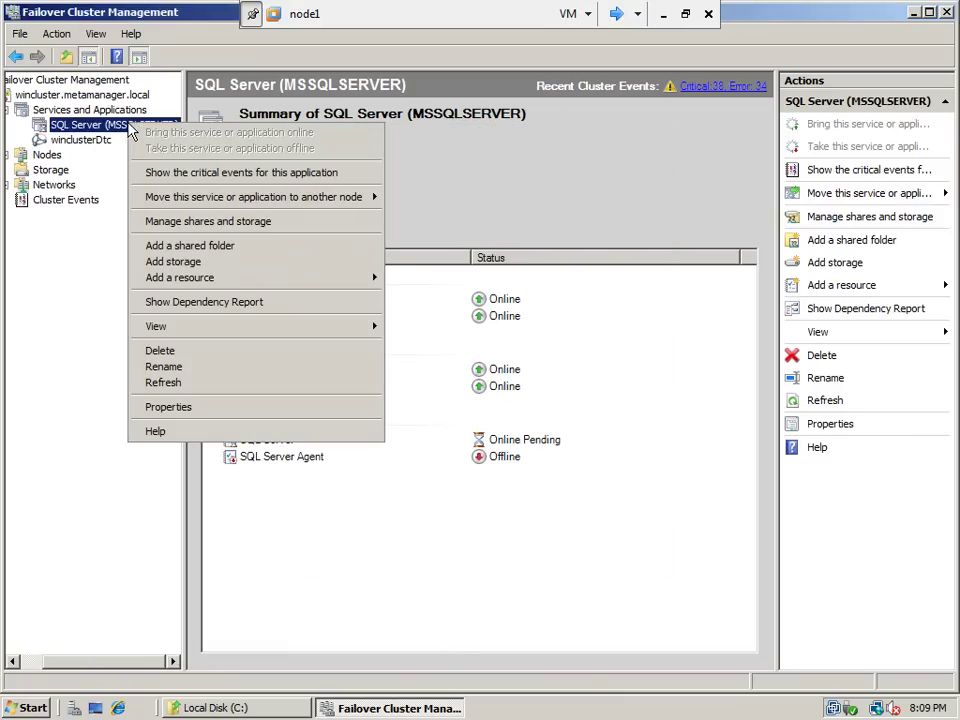
{"action": "left_click", "coordinate": [202, 388]}
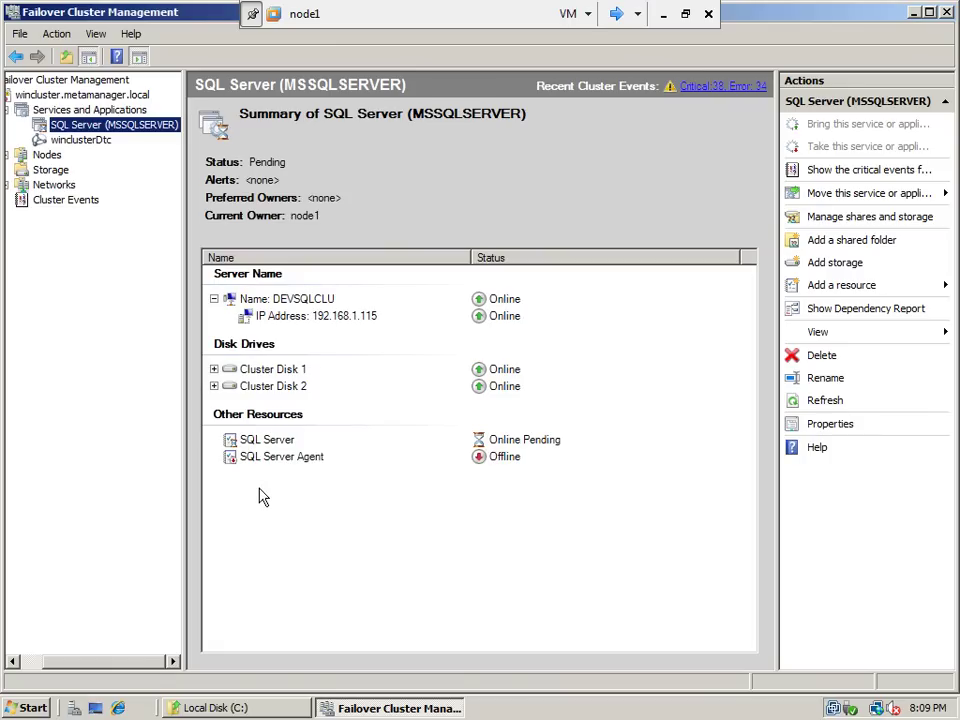
{"action": "right_click", "coordinate": [140, 134]}
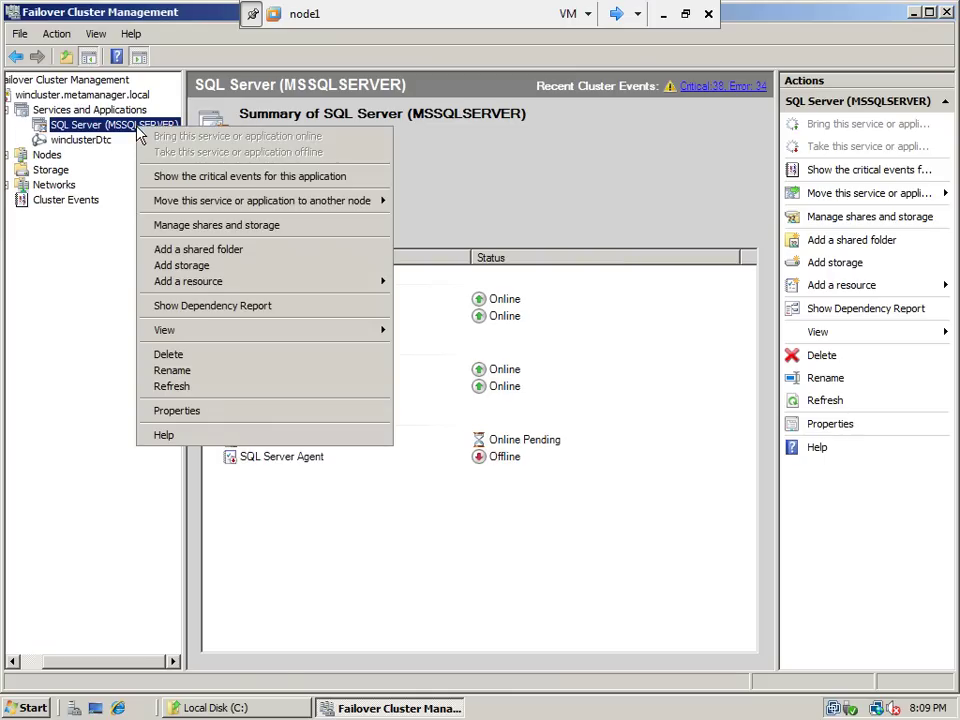
{"action": "left_click", "coordinate": [180, 390]}
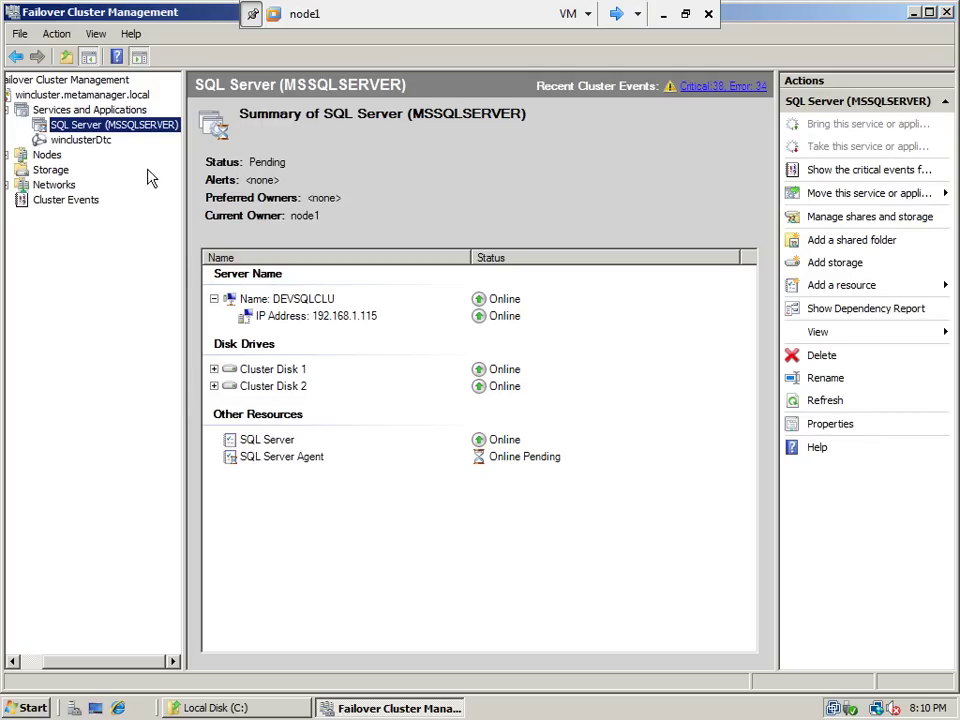
{"action": "right_click", "coordinate": [137, 130]}
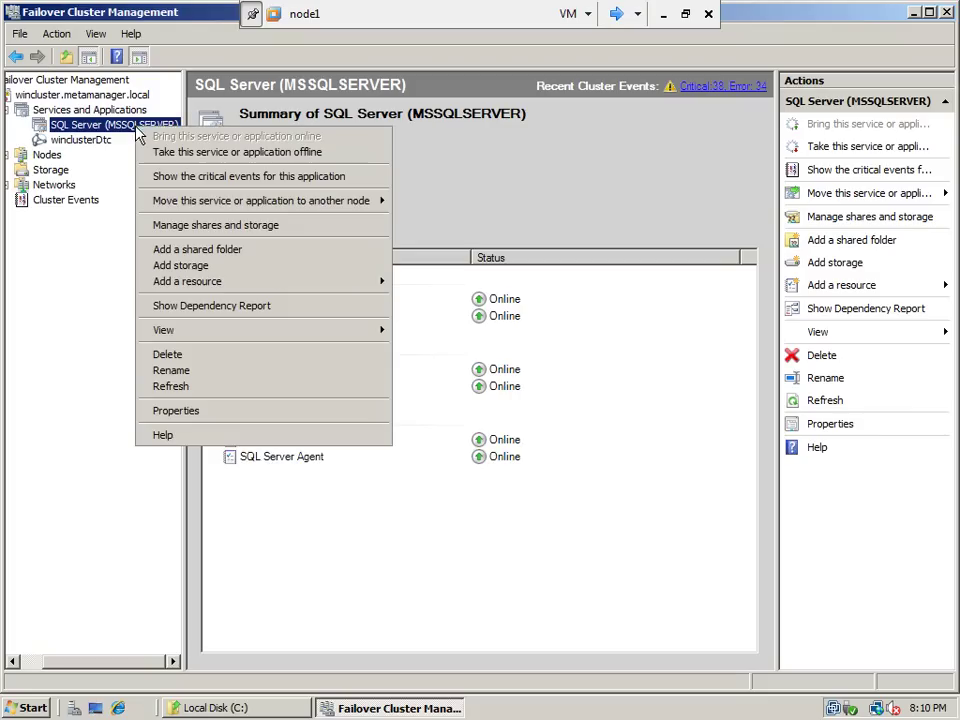
{"action": "left_click", "coordinate": [393, 547]}
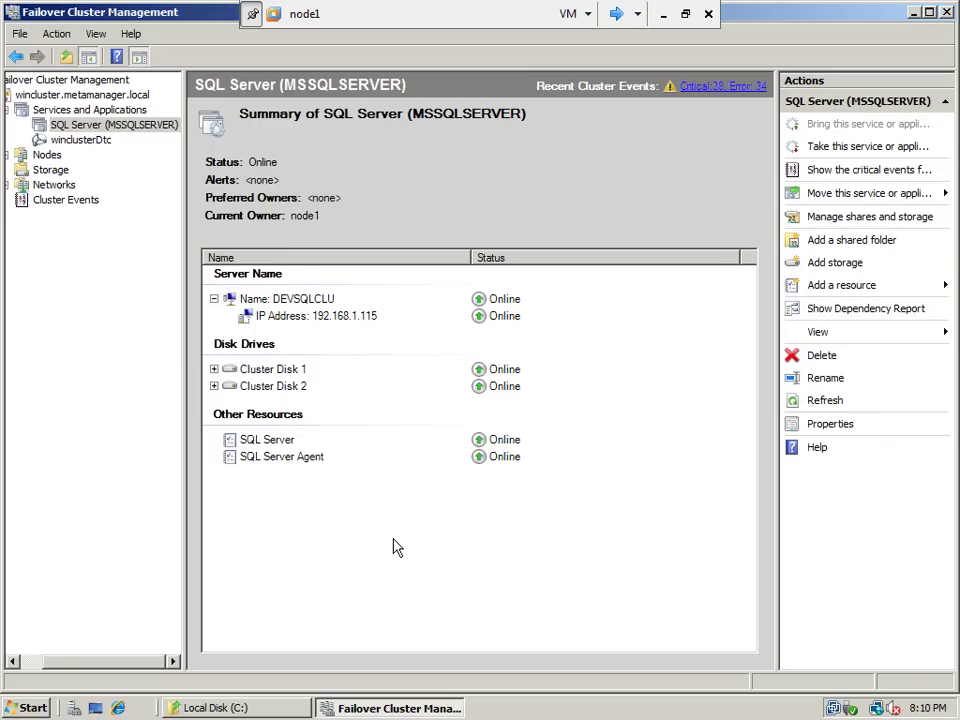
Open SQL Server Management Studio and connect to the DEVSQLCLU Database Engine with Windows Authentication.
{"action": "left_click", "coordinate": [25, 708]}
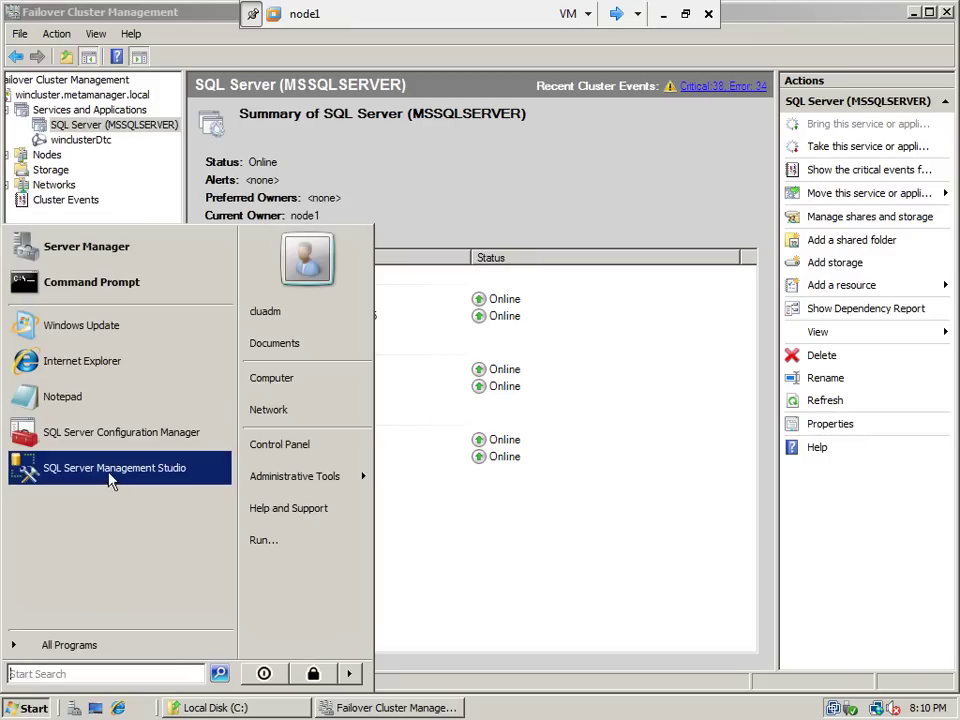
{"action": "left_click", "coordinate": [111, 481]}
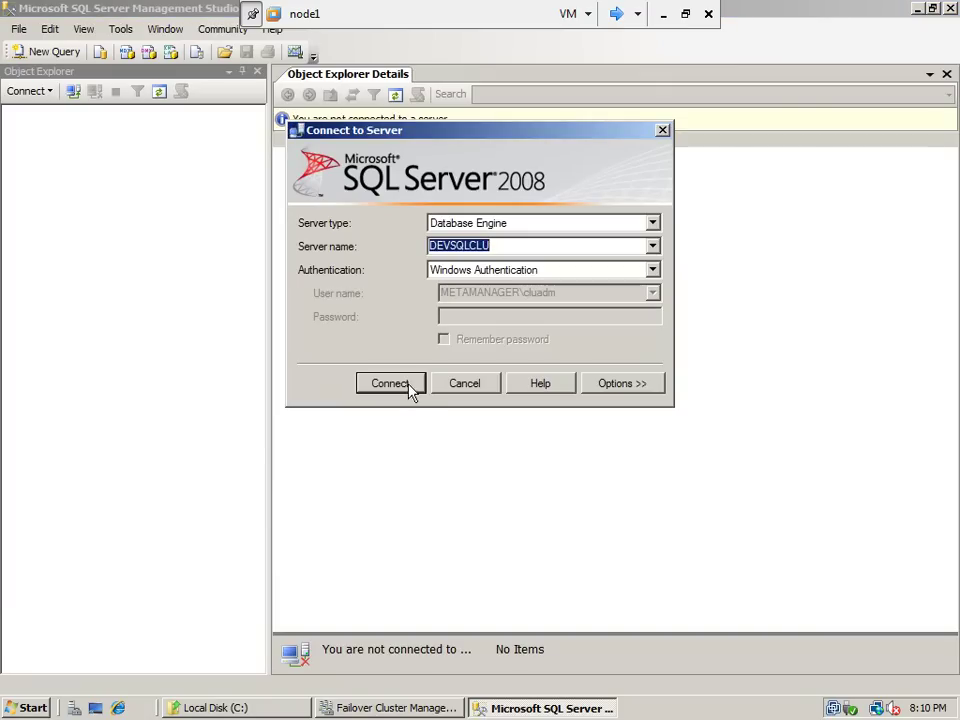
{"action": "left_click", "coordinate": [390, 383]}
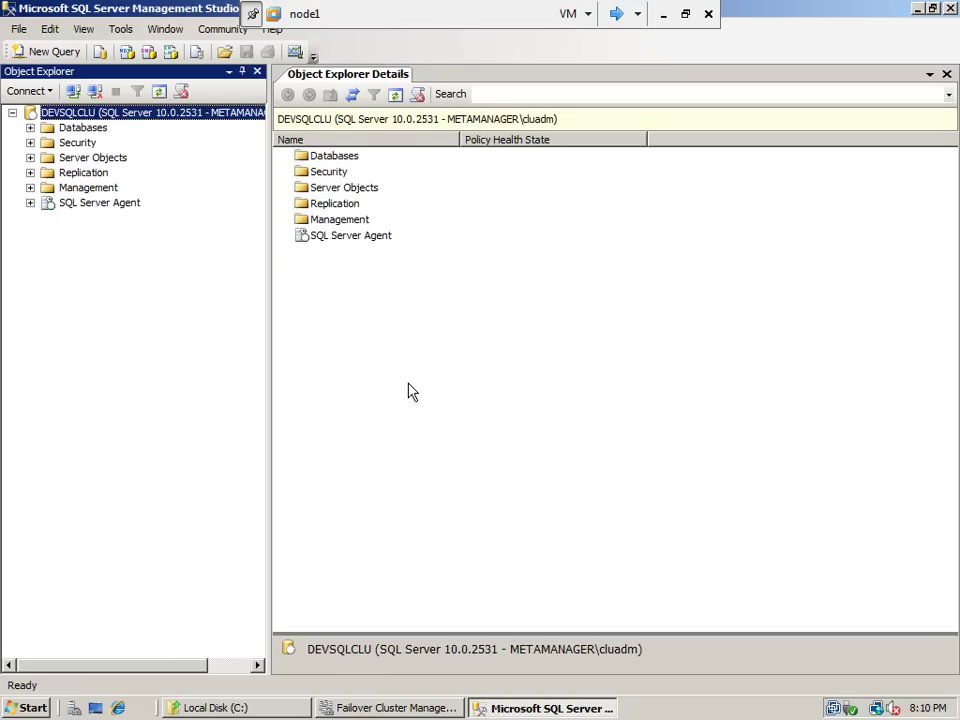
Create a new query with select serverproperty('computernamephysicalnetbios') and execute it.
{"action": "left_click", "coordinate": [57, 52]}
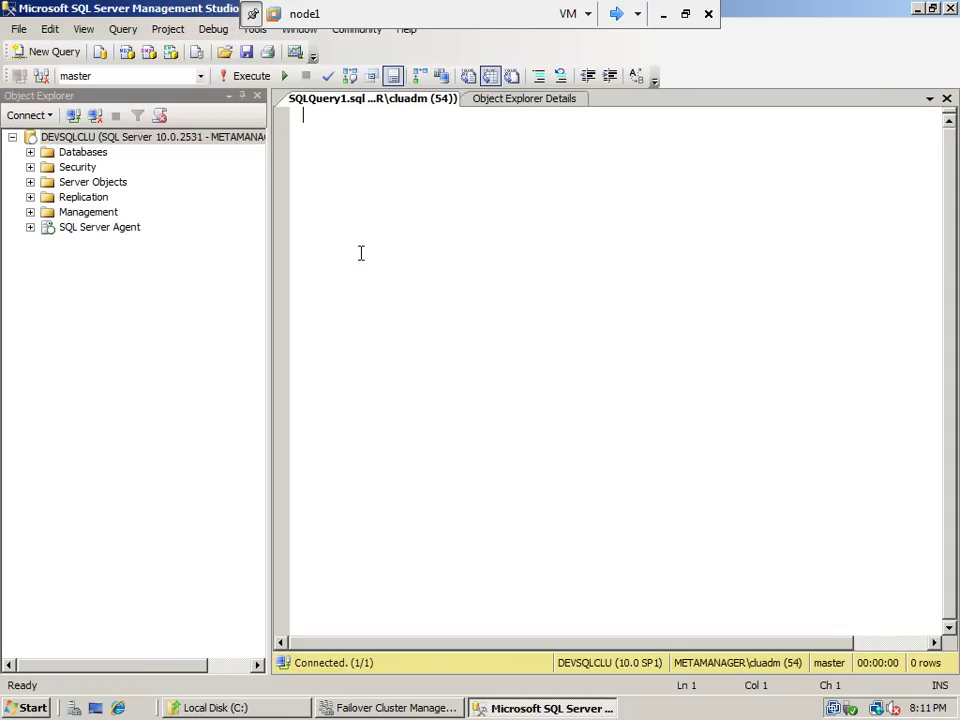
{"action": "type", "text": "select "}
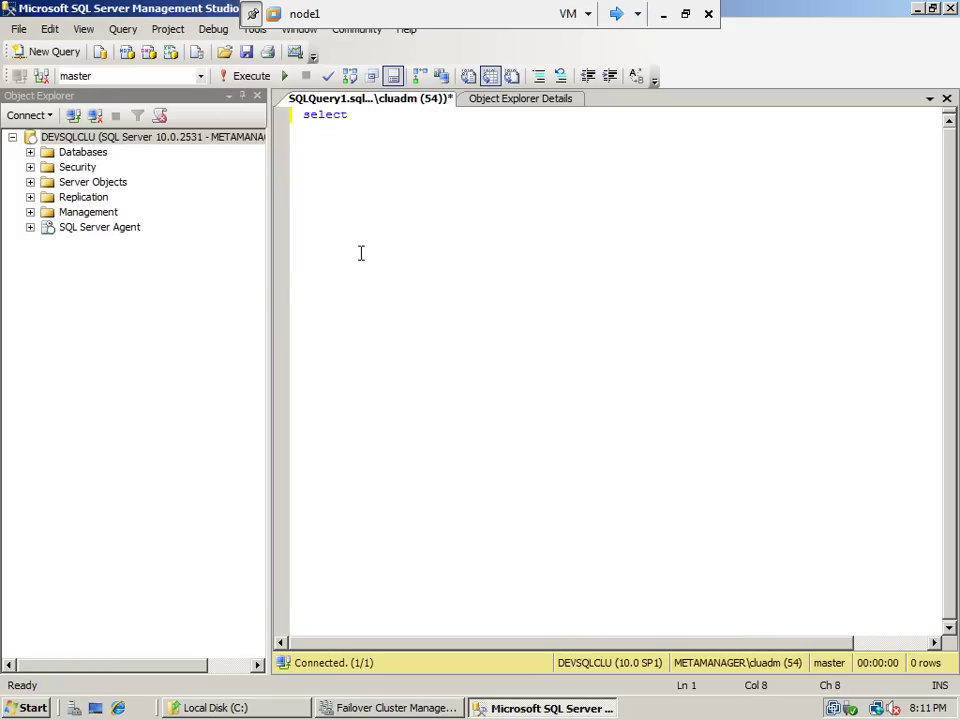
{"action": "type", "text": "serverp"}
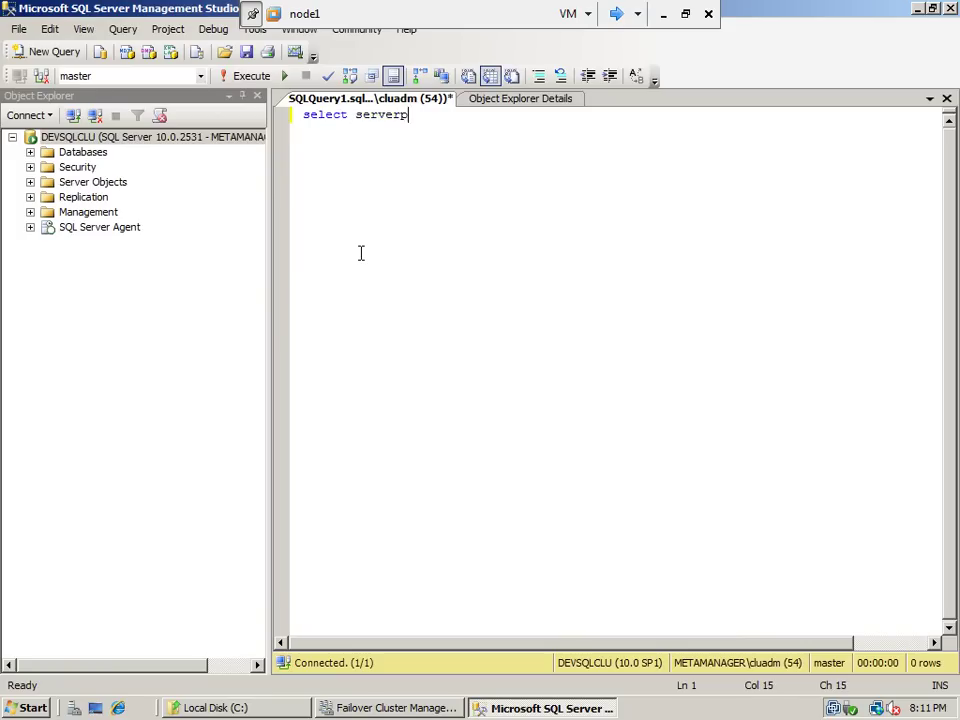
{"action": "type", "text": "roperty('')"}
{"action": "key", "text": "Left"}
{"action": "type", "text": "''"}
{"action": "key", "text": "Left"}
{"action": "type", "text": "computernamephysicalnetbios"}
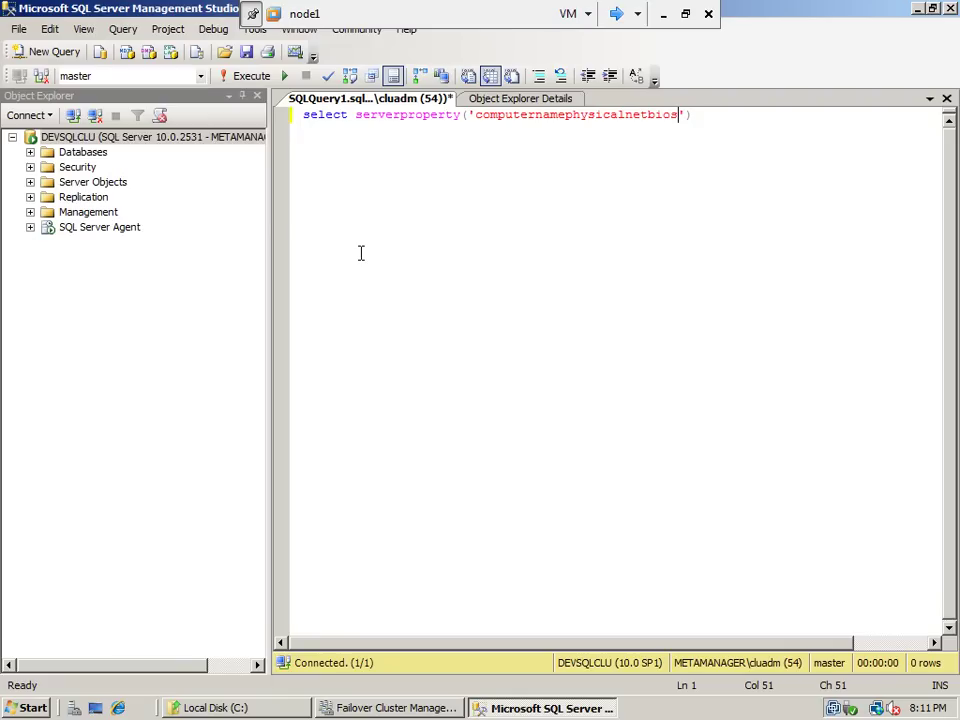
{"action": "key", "text": "F5"}
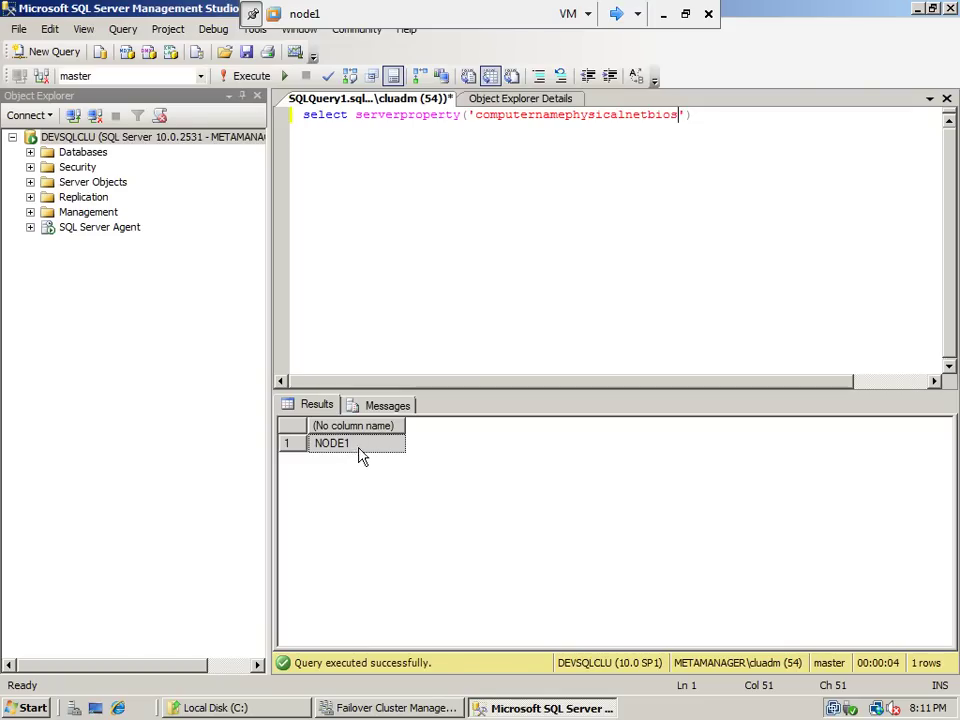
Add a second statement, select serverproperty('productversion'), two lines below the existing query.
{"action": "left_click", "coordinate": [662, 176]}
{"action": "key", "text": "End"}
{"action": "key", "text": "Return"}
{"action": "key", "text": "Return"}
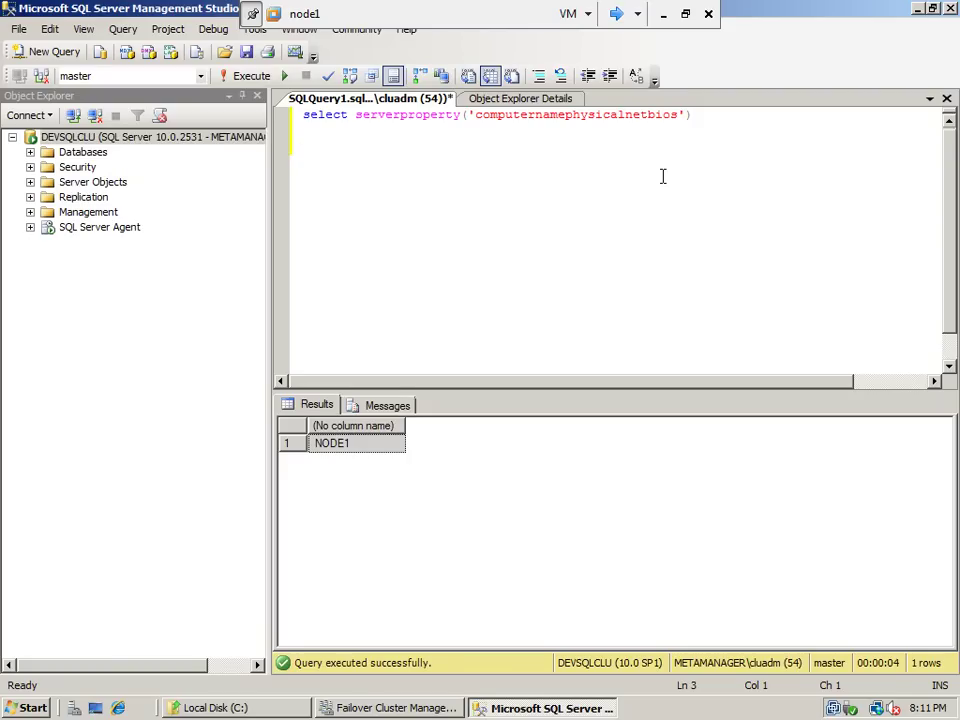
{"action": "type", "text": "select serverproperty()"}
{"action": "key", "text": "Left"}
{"action": "type", "text": "''"}
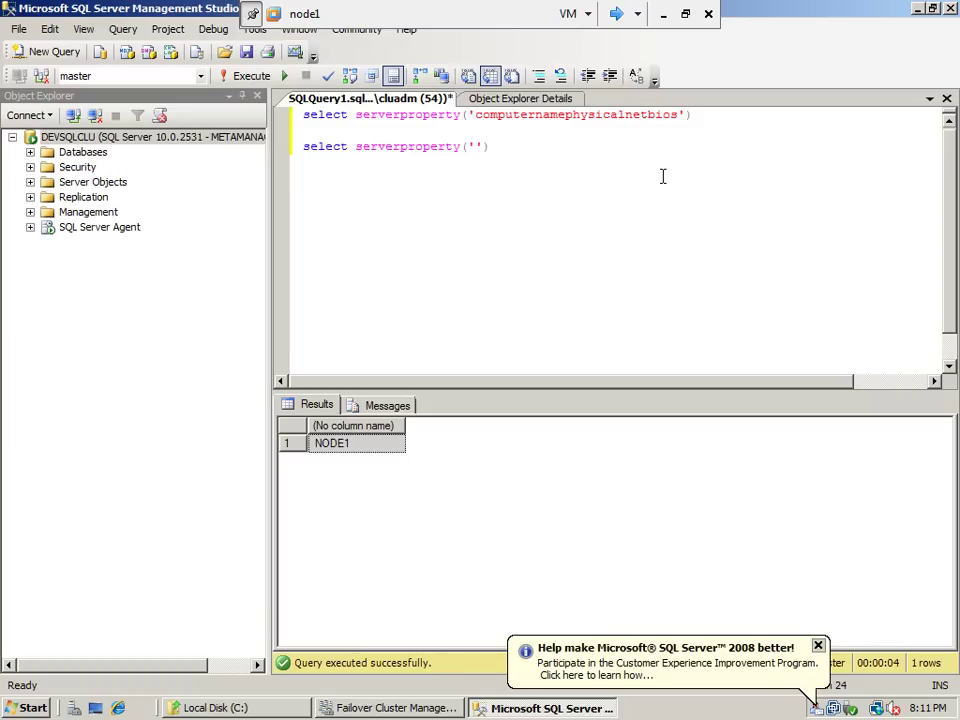
{"action": "type", "text": "productversion"}
{"action": "key", "text": "End"}
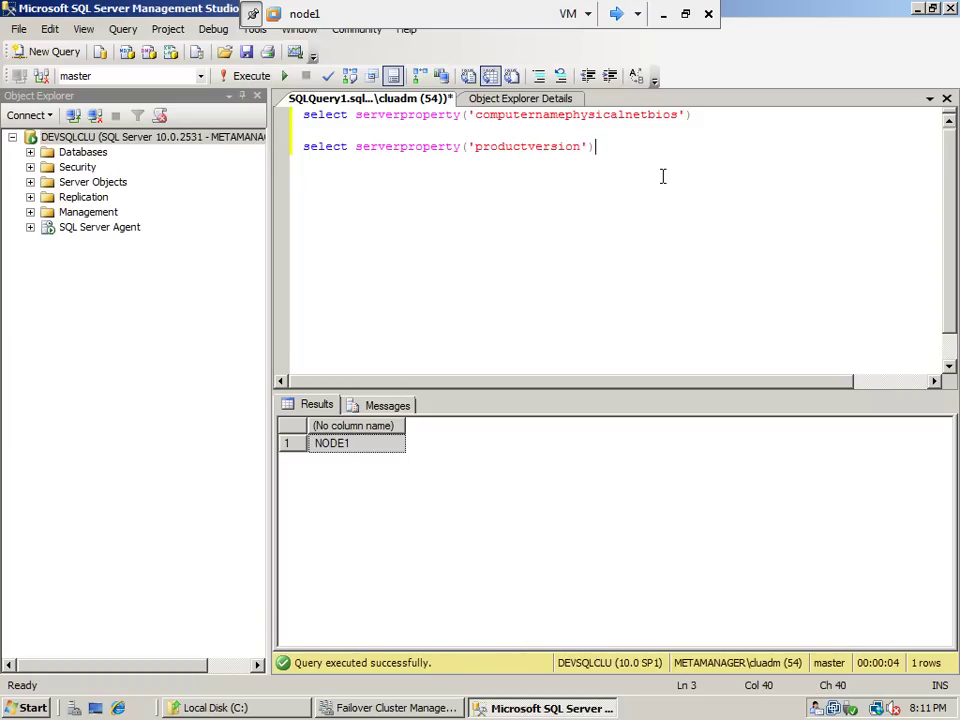
Append SERVERPROPERTY('productlevel') as another column of the productversion select statement.
{"action": "type", "text": ", serverproperty"}
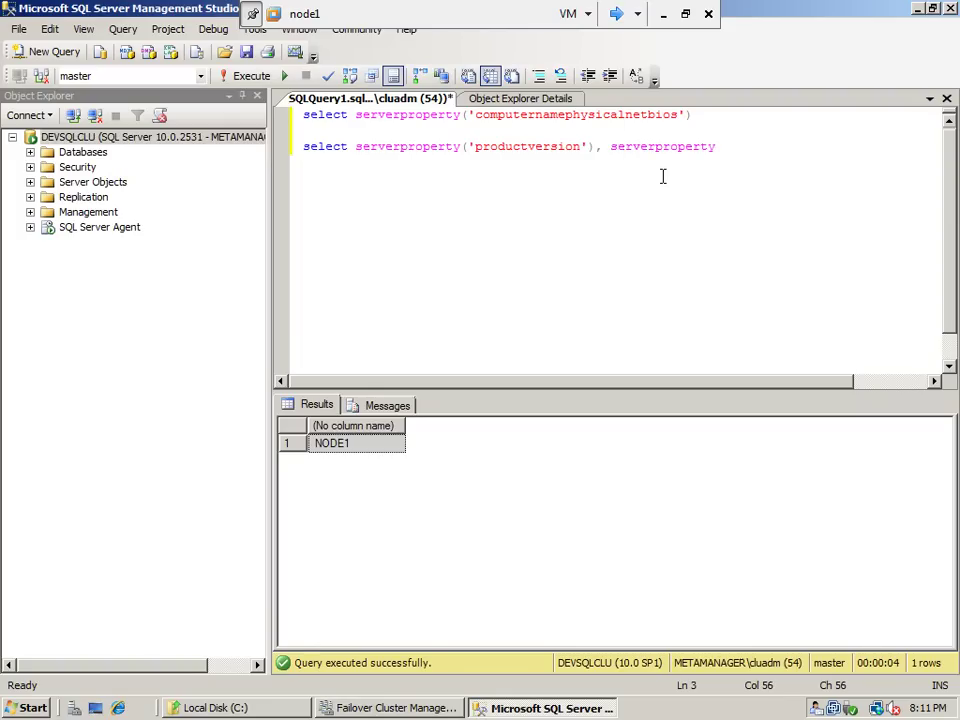
{"action": "key", "text": "ctrl+space"}
{"action": "type", "text": "("}
{"action": "key", "text": "Escape"}
{"action": "type", "text": "''"}
{"action": "key", "text": "Left"}
{"action": "type", "text": "productlevel"}
{"action": "key", "text": "End"}
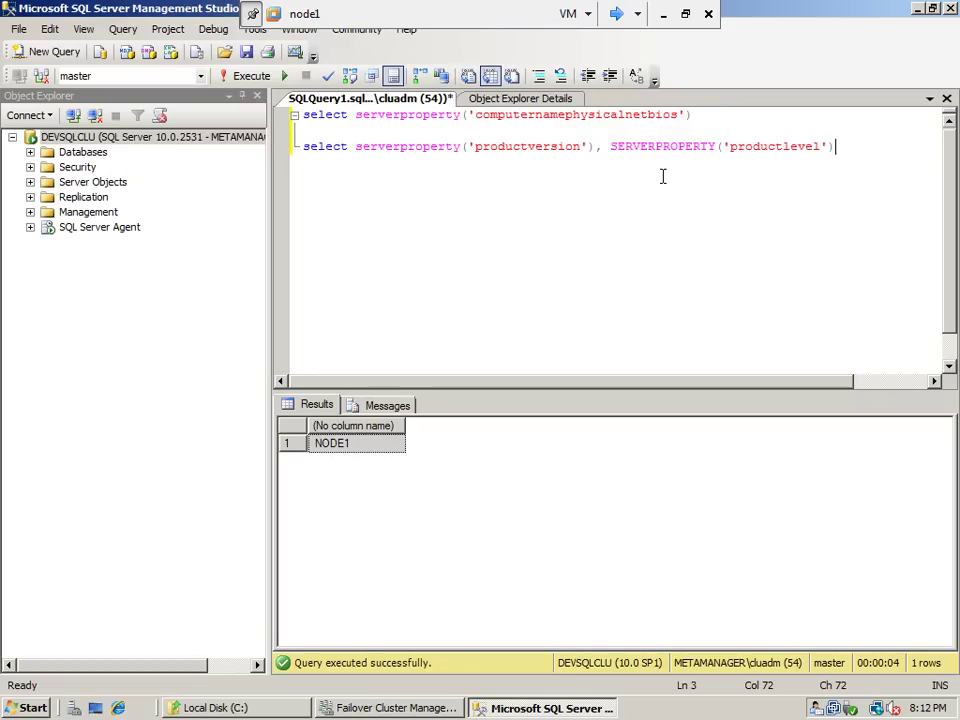
Append SERVERPROPERTY('edition') as the third column of the second select statement.
{"action": "type", "text": ", serverproperty"}
{"action": "key", "text": "BackSpace"}
{"action": "type", "text": "()"}
{"action": "key", "text": "Left"}
{"action": "type", "text": "''"}
{"action": "key", "text": "Left"}
{"action": "type", "text": "edition"}
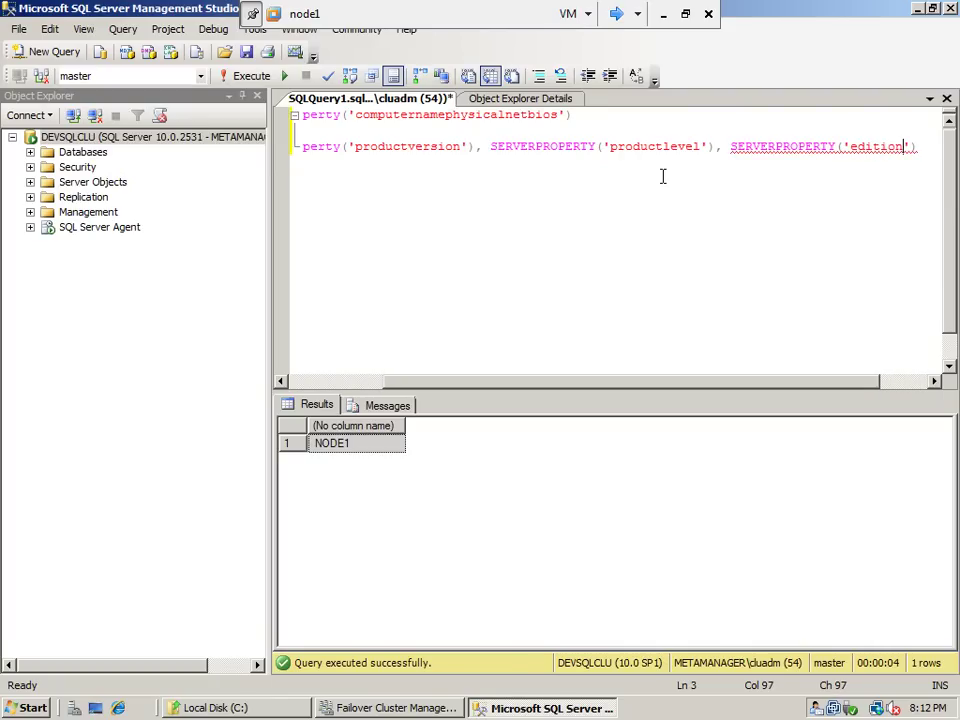
Execute only the second select statement, with the productversion, productlevel and edition properties.
{"action": "key", "text": "End"}
{"action": "key", "text": "Return"}
{"action": "key", "text": "shift+Up"}
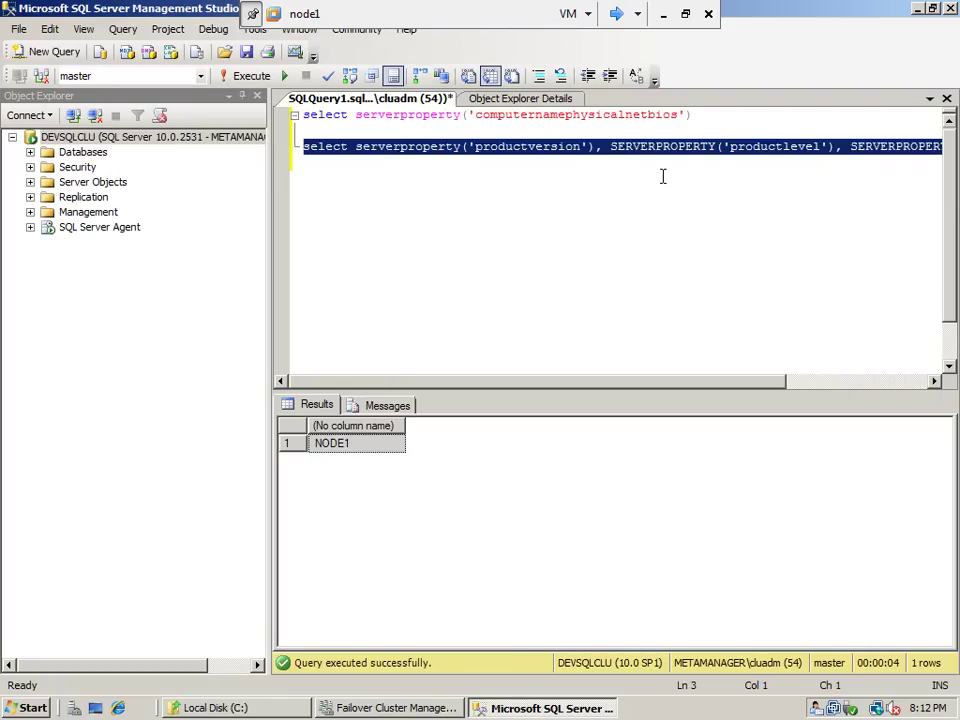
{"action": "left_click", "coordinate": [250, 77]}
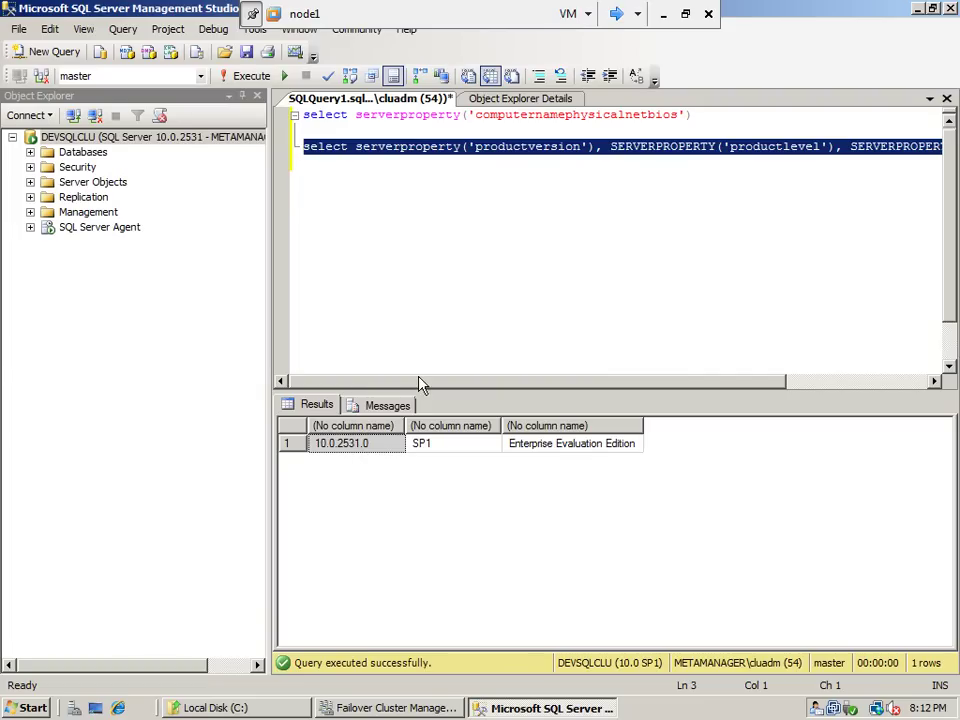
Switch to Failover Cluster Management, move the SQL Server (MSSQLSERVER) service to node2 with confirmation, and refresh its status.
{"action": "key", "text": "alt+Tab"}
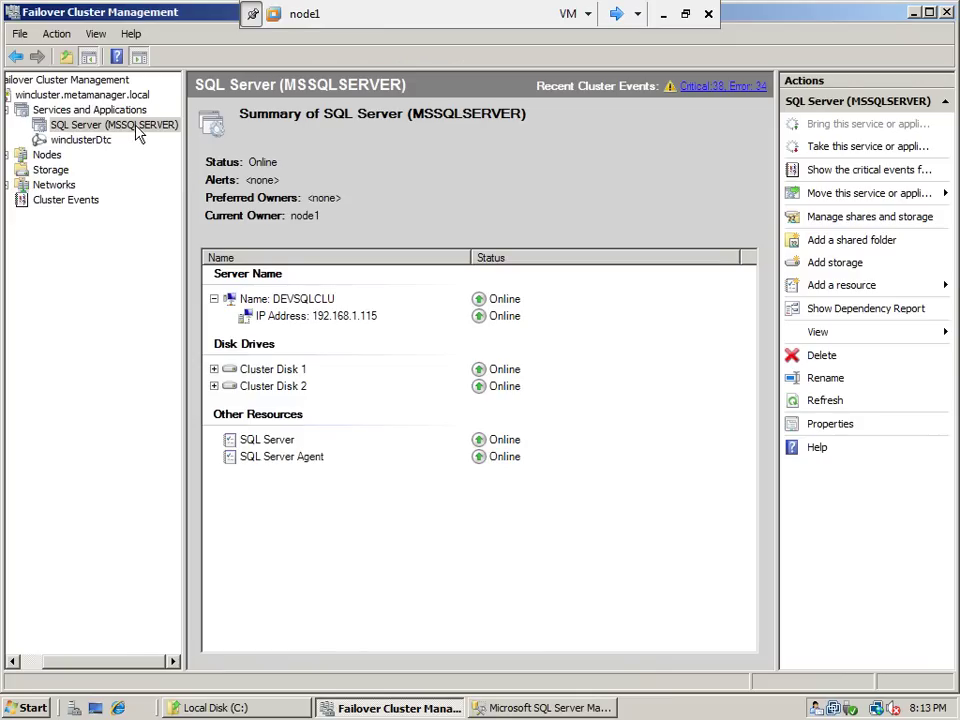
{"action": "right_click", "coordinate": [139, 136]}
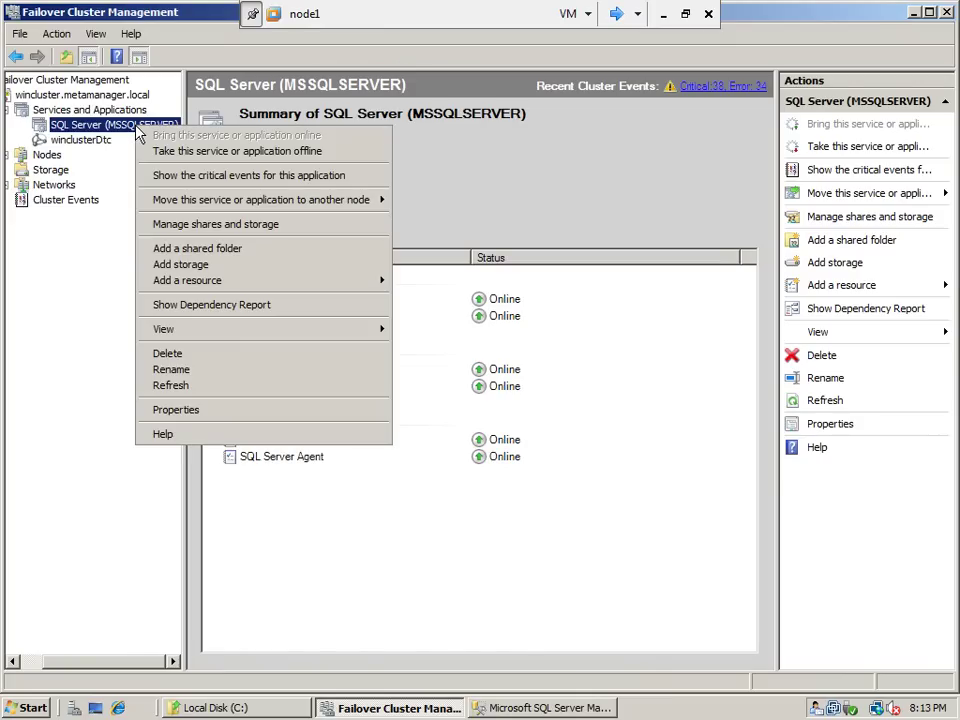
{"action": "mouse_move", "coordinate": [325, 203]}
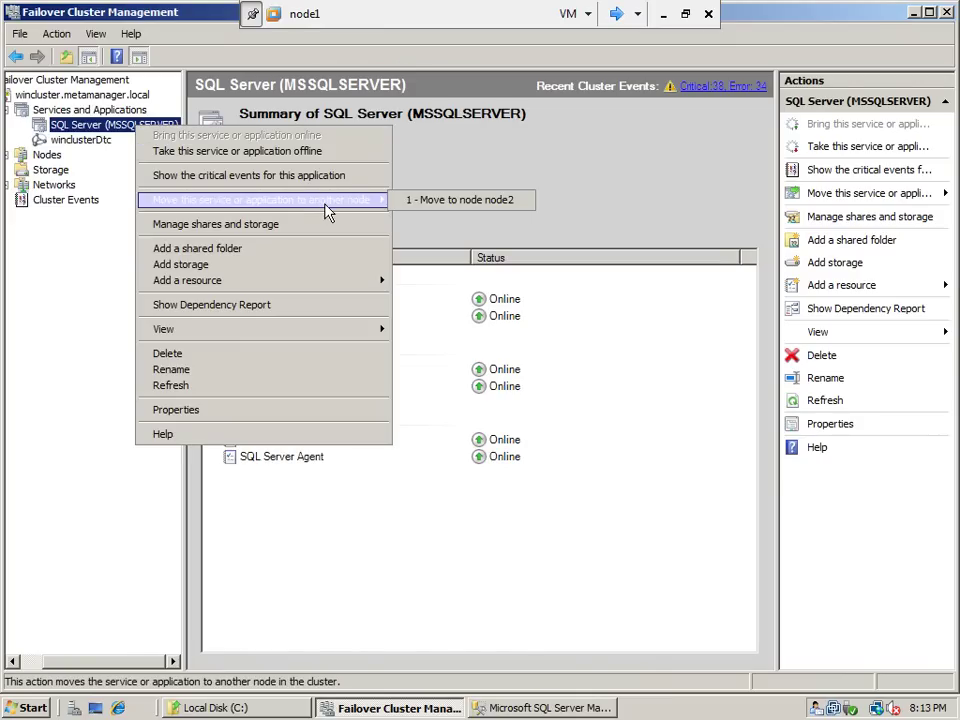
{"action": "left_click", "coordinate": [418, 203]}
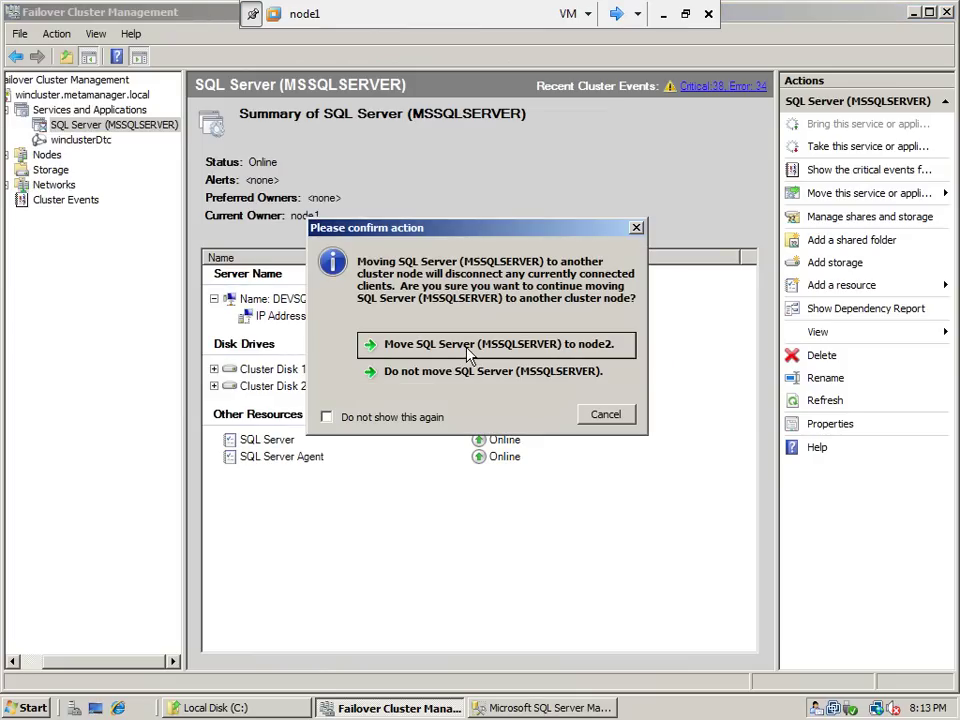
{"action": "left_click", "coordinate": [469, 345]}
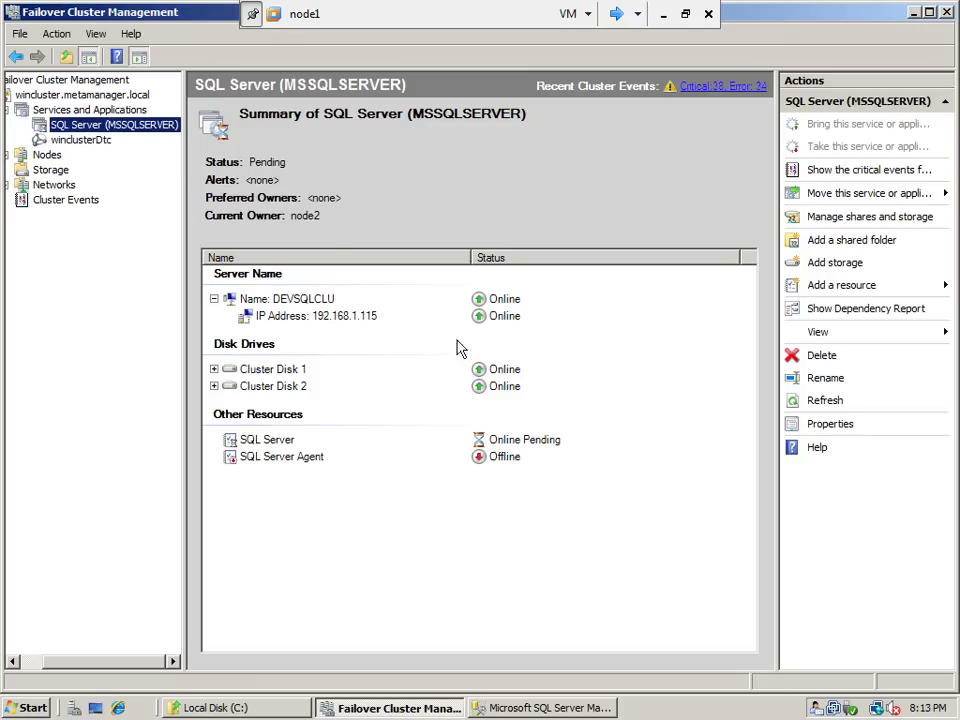
{"action": "right_click", "coordinate": [142, 137]}
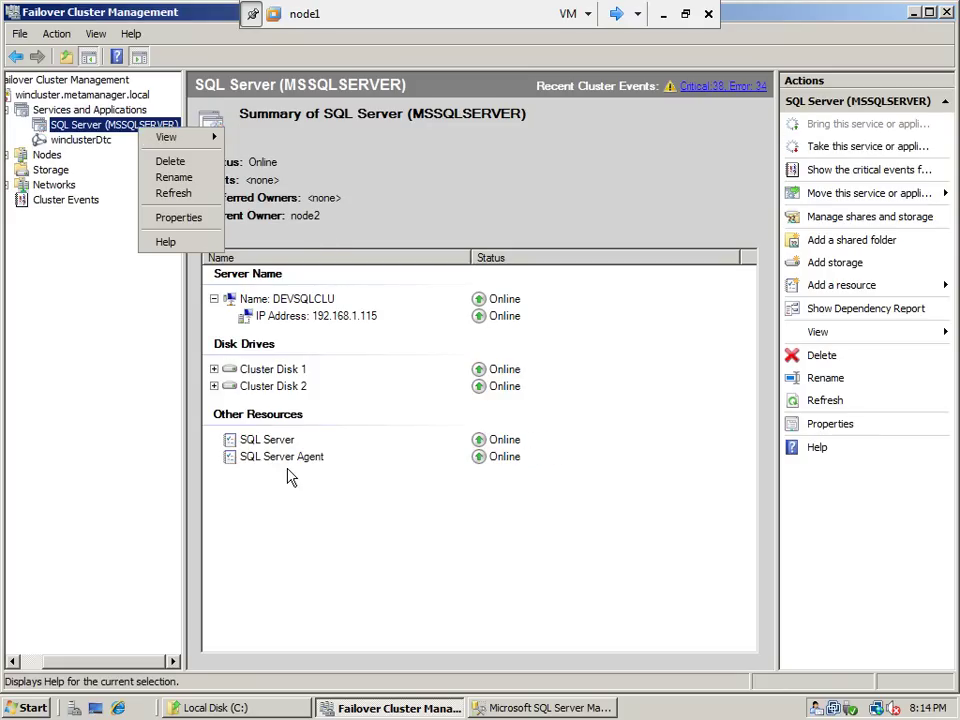
{"action": "left_click", "coordinate": [163, 200]}
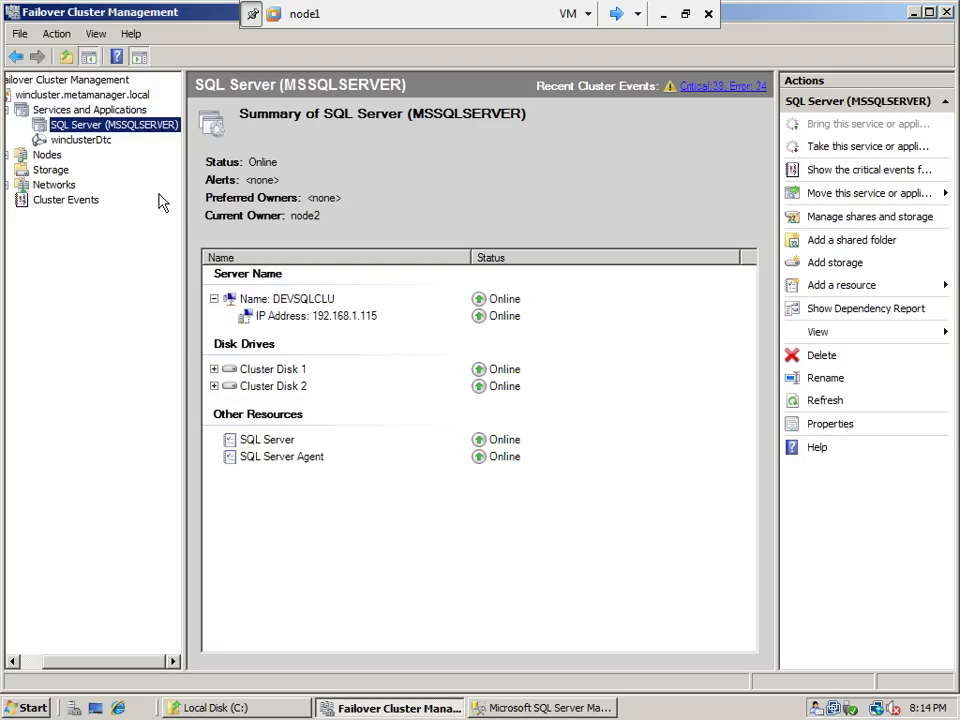
Return to SQL Server Management Studio, execute both serverproperty queries over a new connection, and check the node name and version results.
{"action": "left_click", "coordinate": [515, 709]}
{"action": "left_click", "coordinate": [487, 295]}
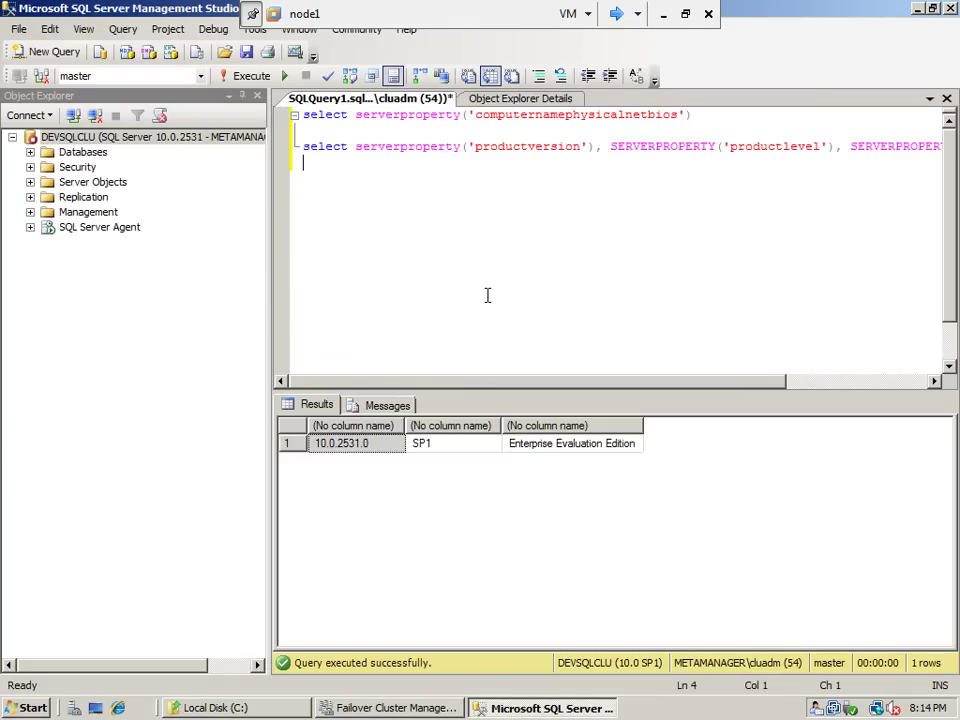
{"action": "left_click", "coordinate": [258, 80]}
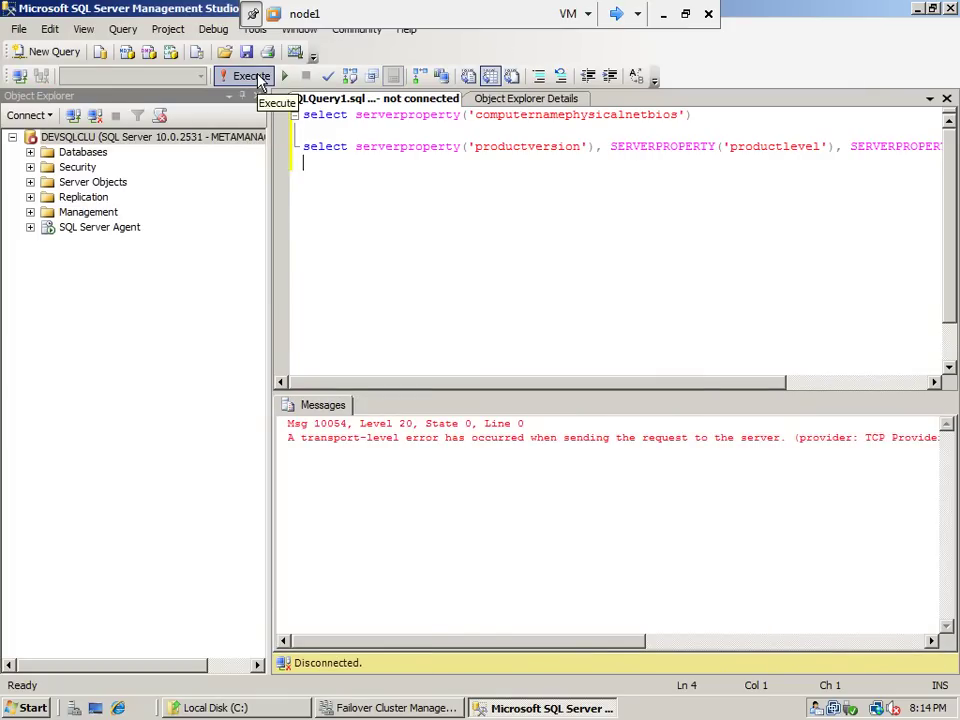
{"action": "left_click", "coordinate": [258, 80]}
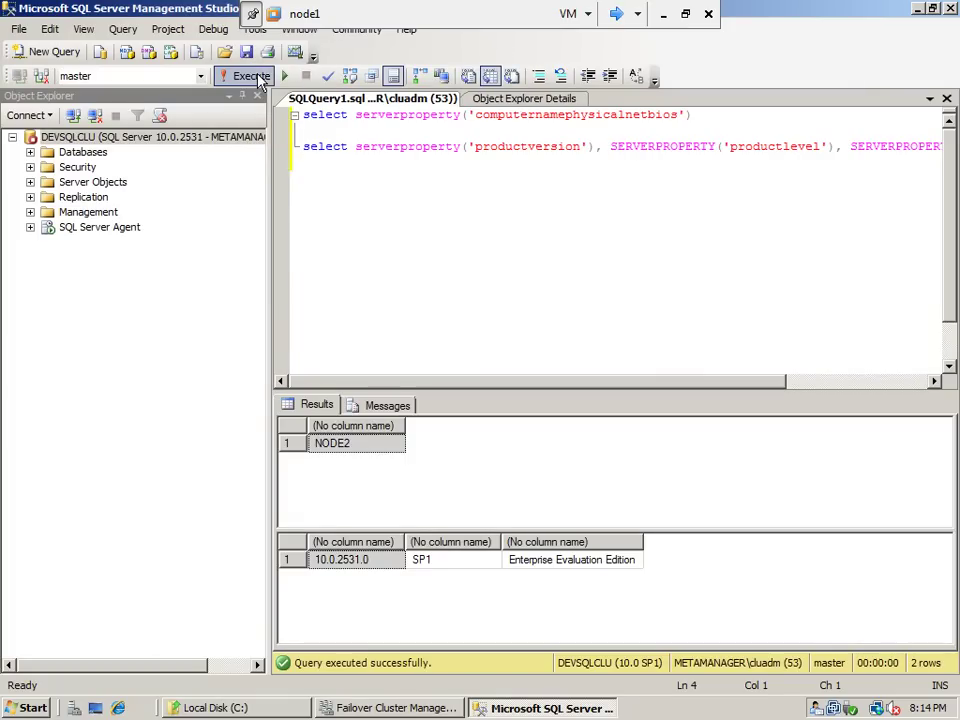
{"action": "left_click", "coordinate": [351, 457]}
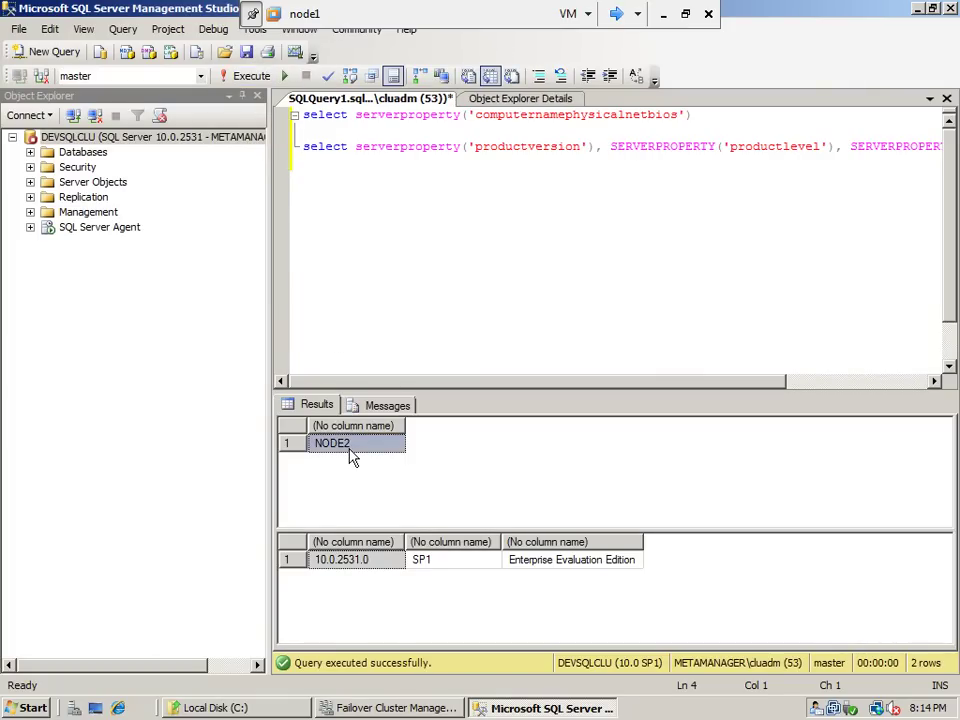
{"action": "left_click", "coordinate": [345, 566]}
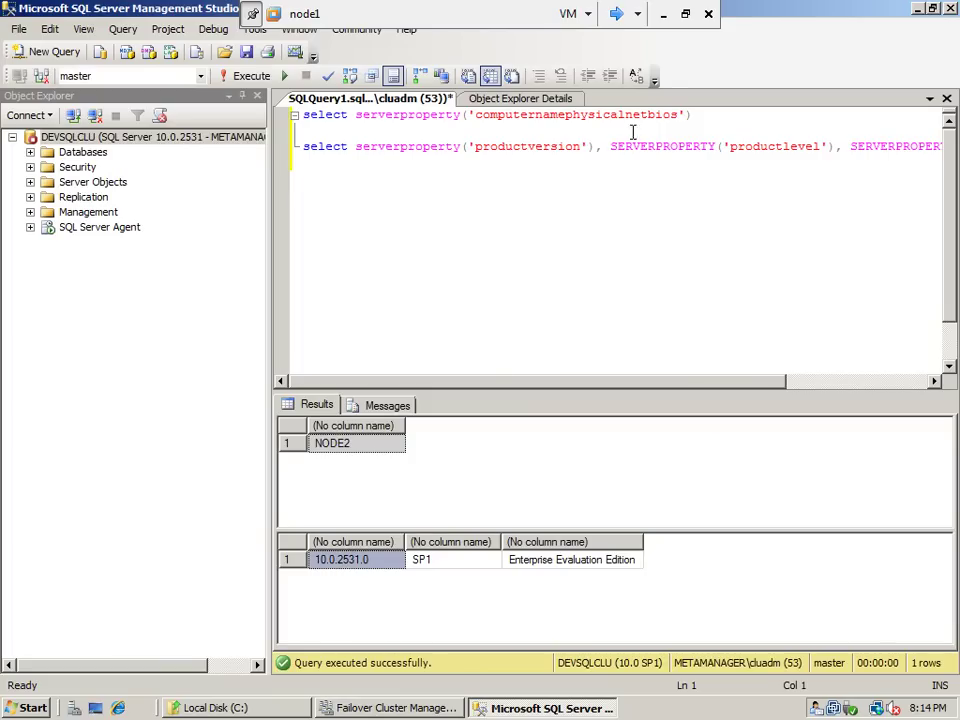
Leave the full-screen virtual machine, open notes_for_cluster.txt in Notepad on the host, and highlight the outline items for SP1 installation and Active-Active cluster setup.
{"action": "left_click", "coordinate": [687, 15]}
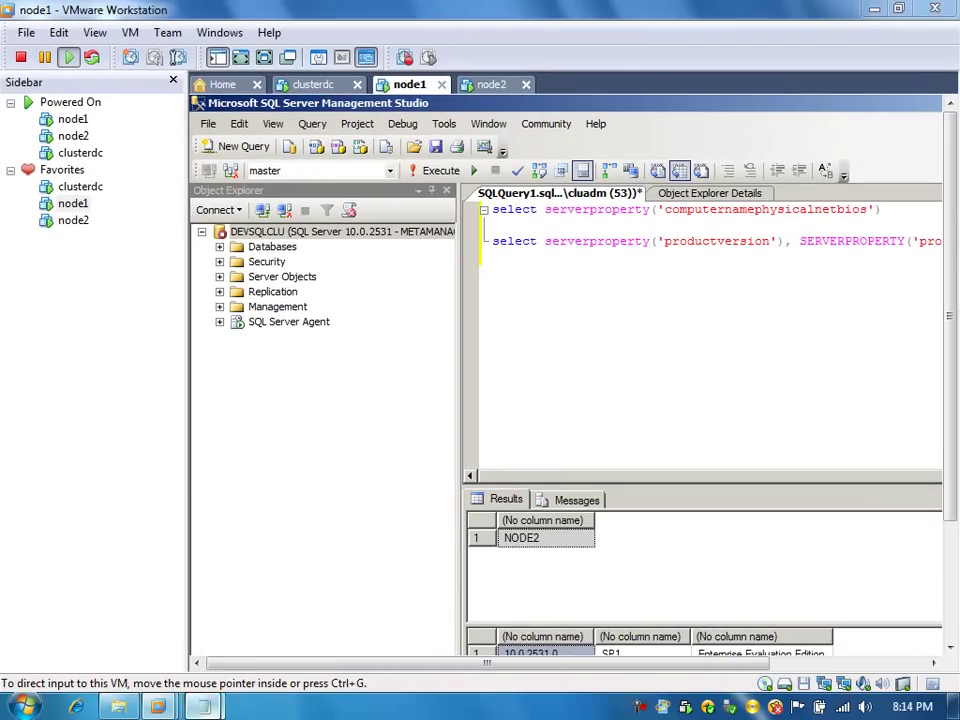
{"action": "mouse_move", "coordinate": [208, 704]}
{"action": "left_click", "coordinate": [275, 632]}
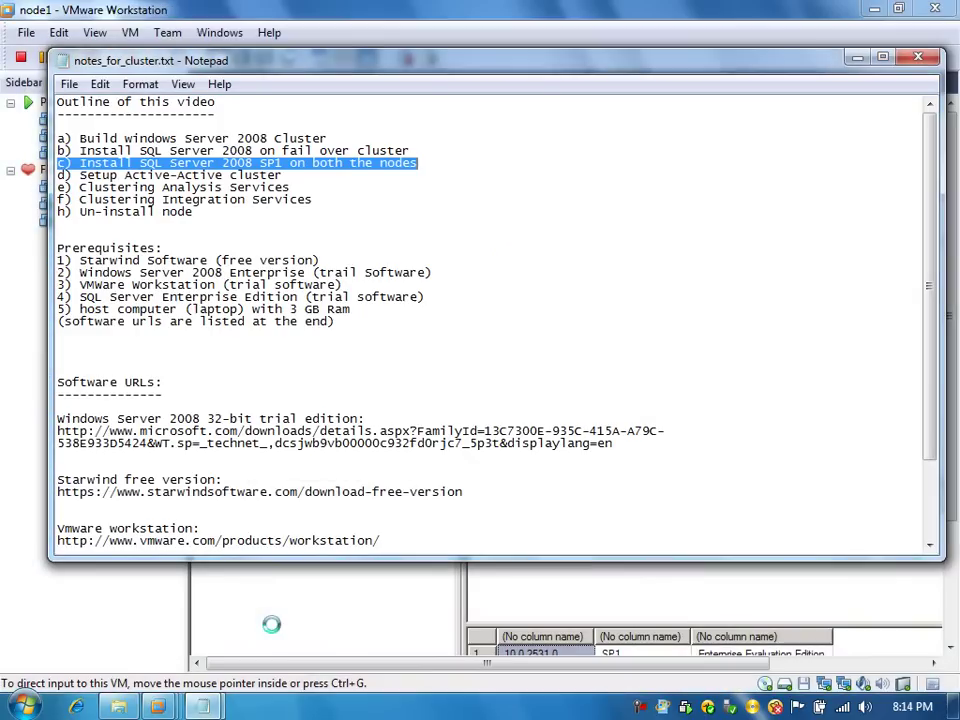
{"action": "left_click_drag", "start_coordinate": [432, 160], "coordinate": [58, 163]}
{"action": "left_click", "coordinate": [289, 175]}
{"action": "left_click_drag", "start_coordinate": [287, 175], "coordinate": [47, 175]}
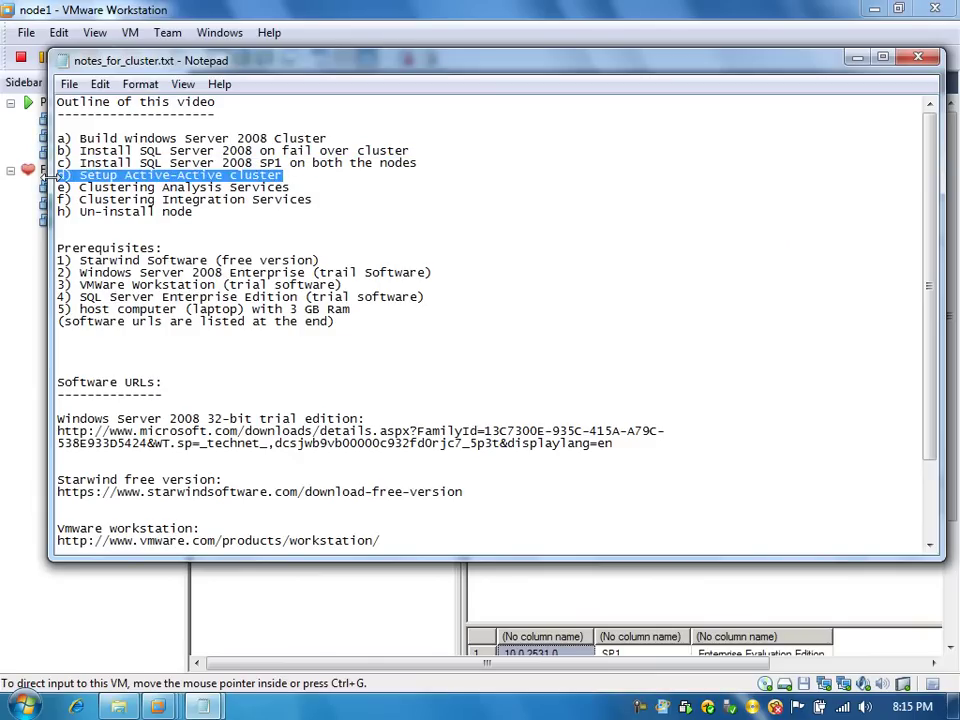